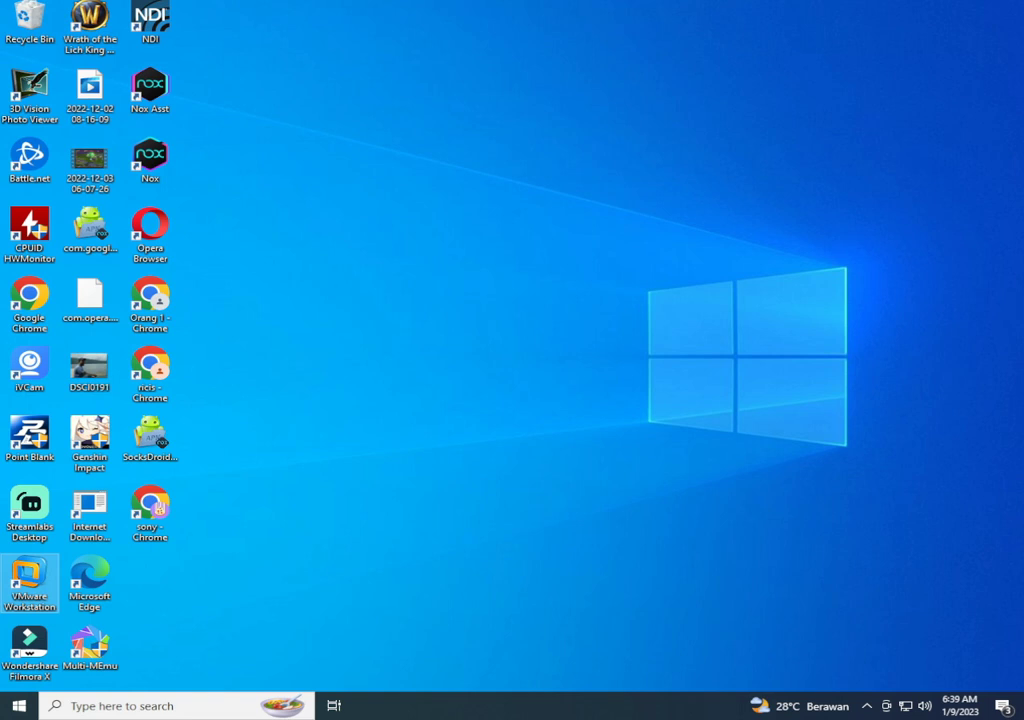
# Refresh the desktop and launch VMware Workstation
pyautogui.rightClick(487, 331)
pyautogui.click(530, 368)
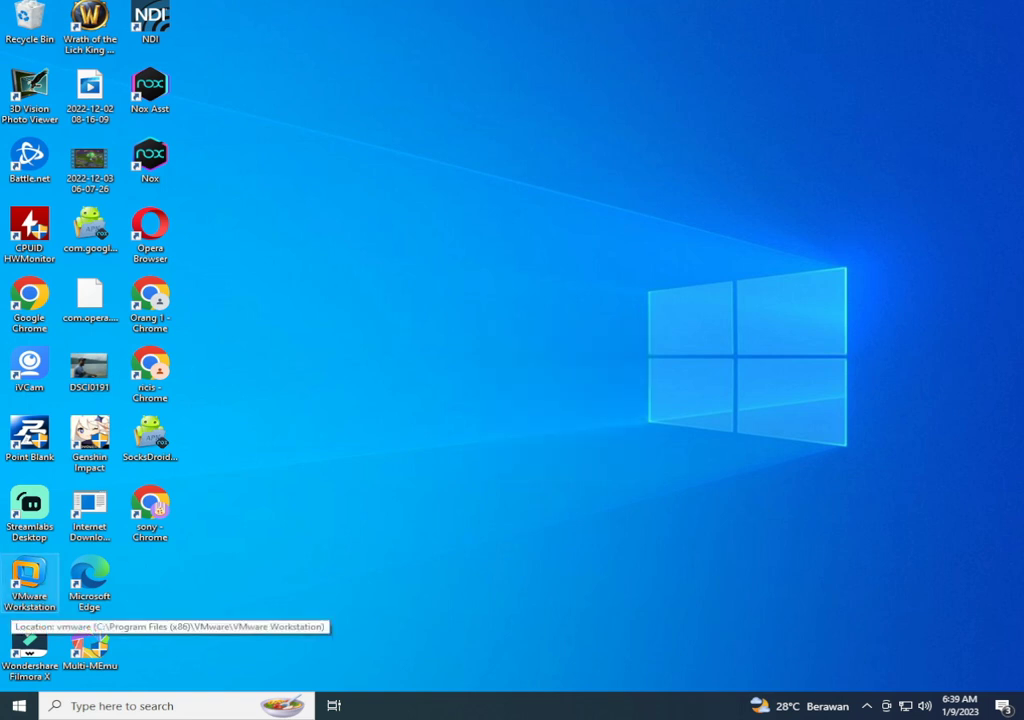
pyautogui.doubleClick(30, 583)
pyautogui.click(613, 375)
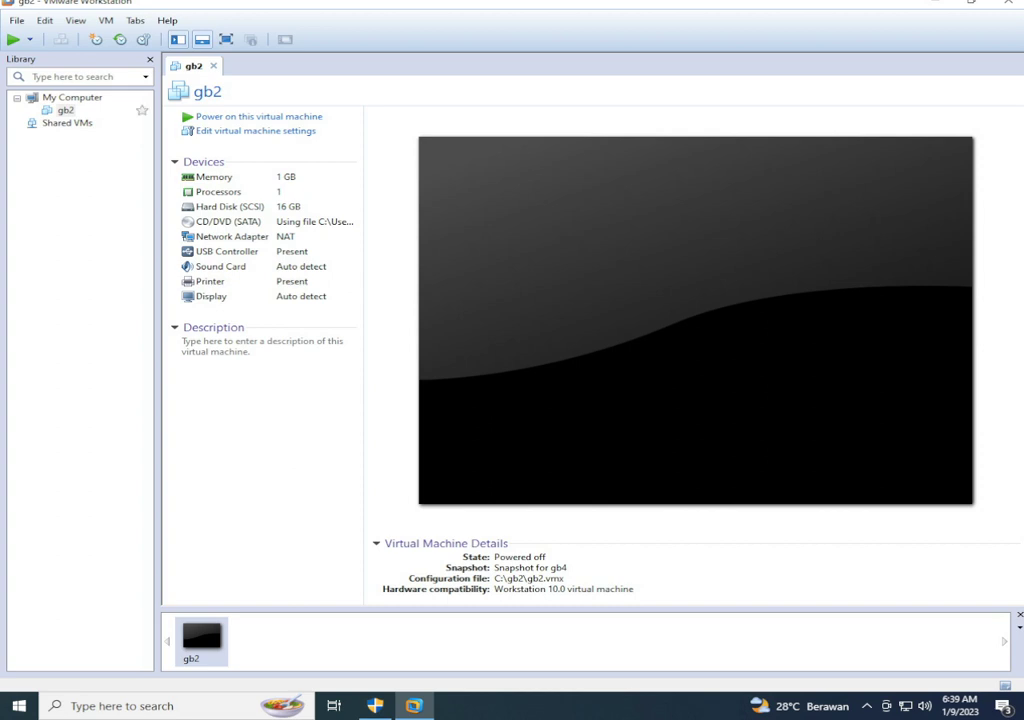
# Remove the gb2 virtual machine from the library and confirm the removal
pyautogui.click(65, 110)
pyautogui.rightClick(66, 111)
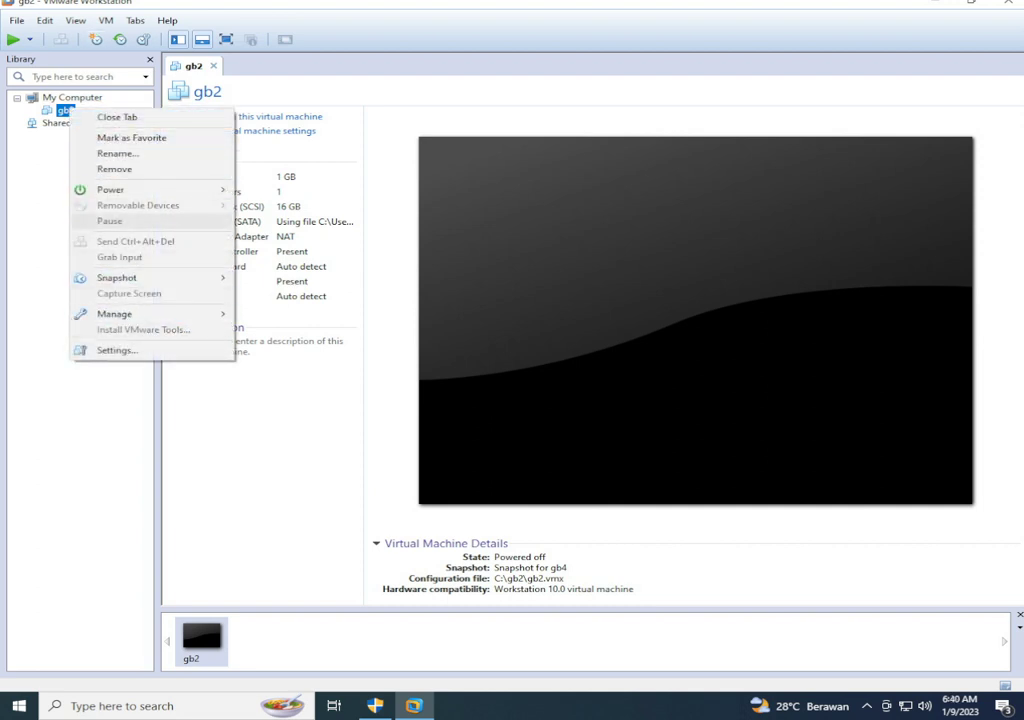
pyautogui.click(114, 169)
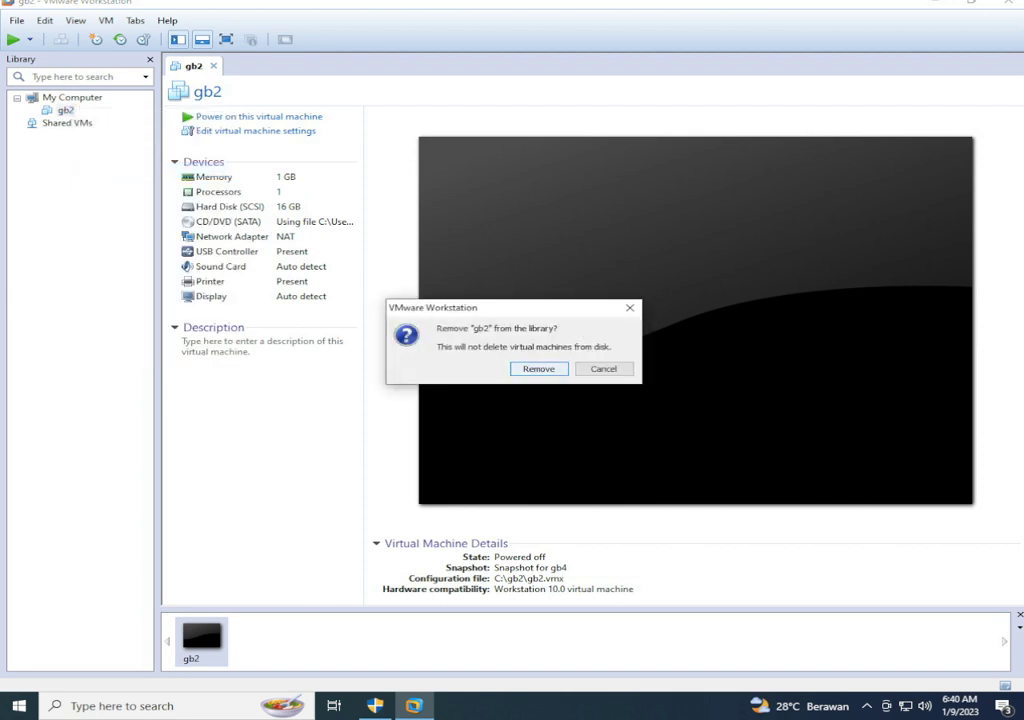
pyautogui.press('Return')
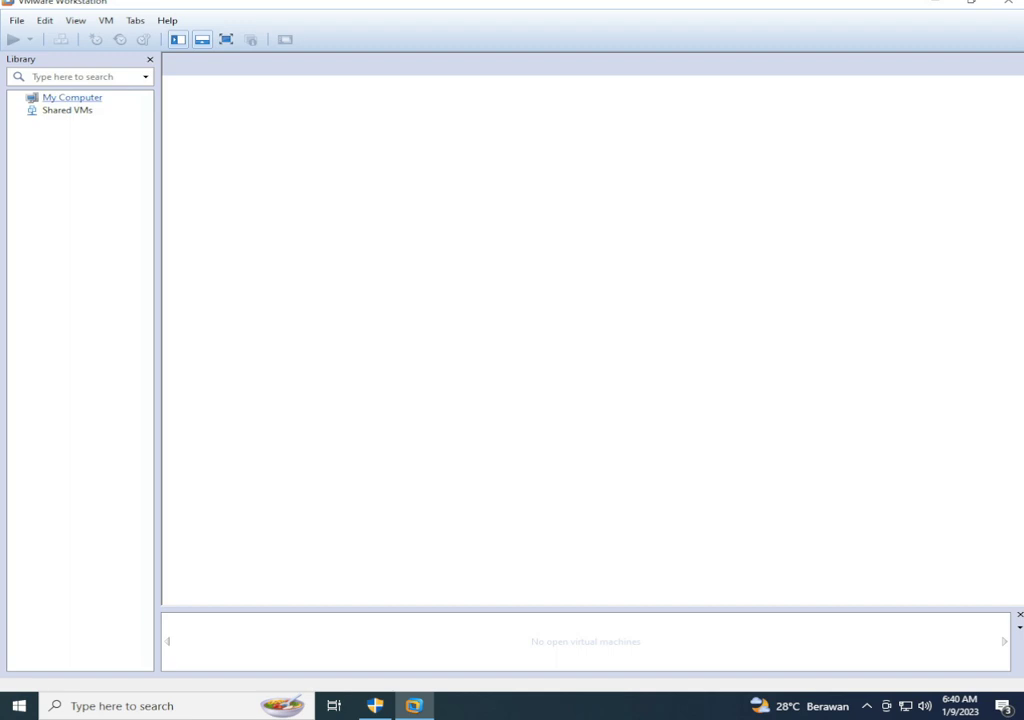
# Show My Computer in the library and start creating a new virtual machine with the Typical configuration
pyautogui.click(72, 97)
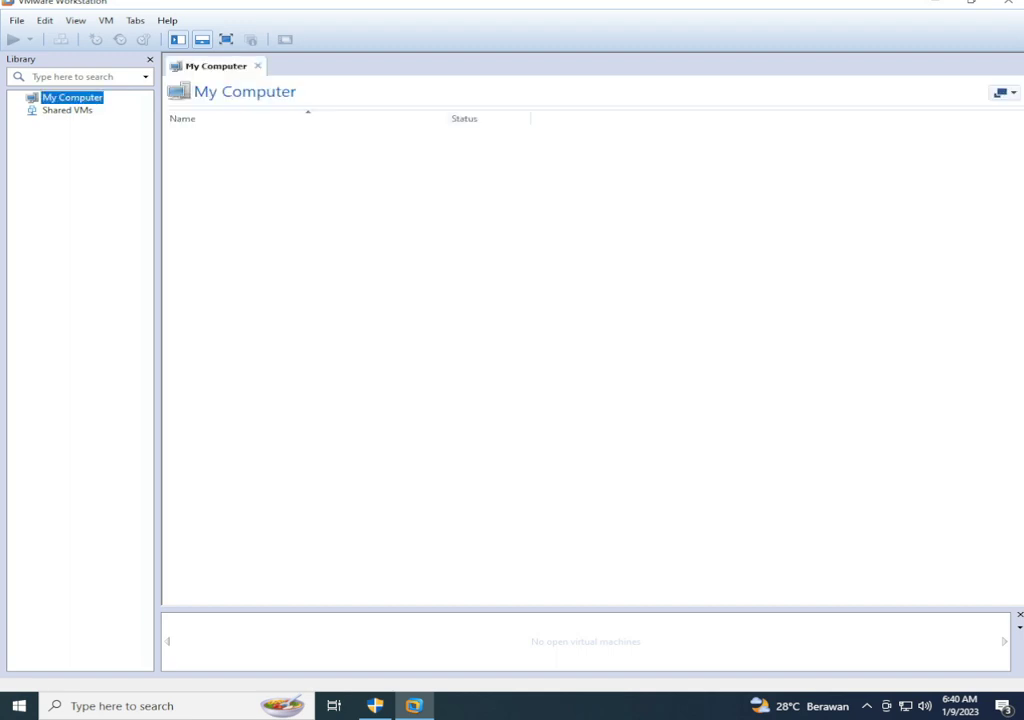
pyautogui.click(45, 20)
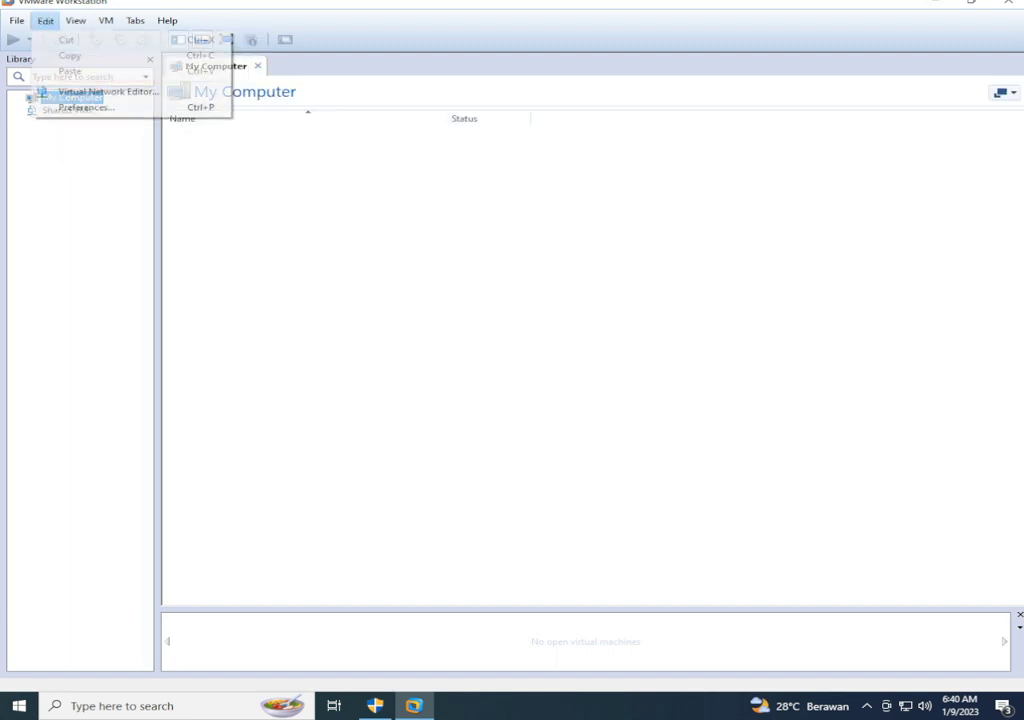
pyautogui.moveTo(134, 39)
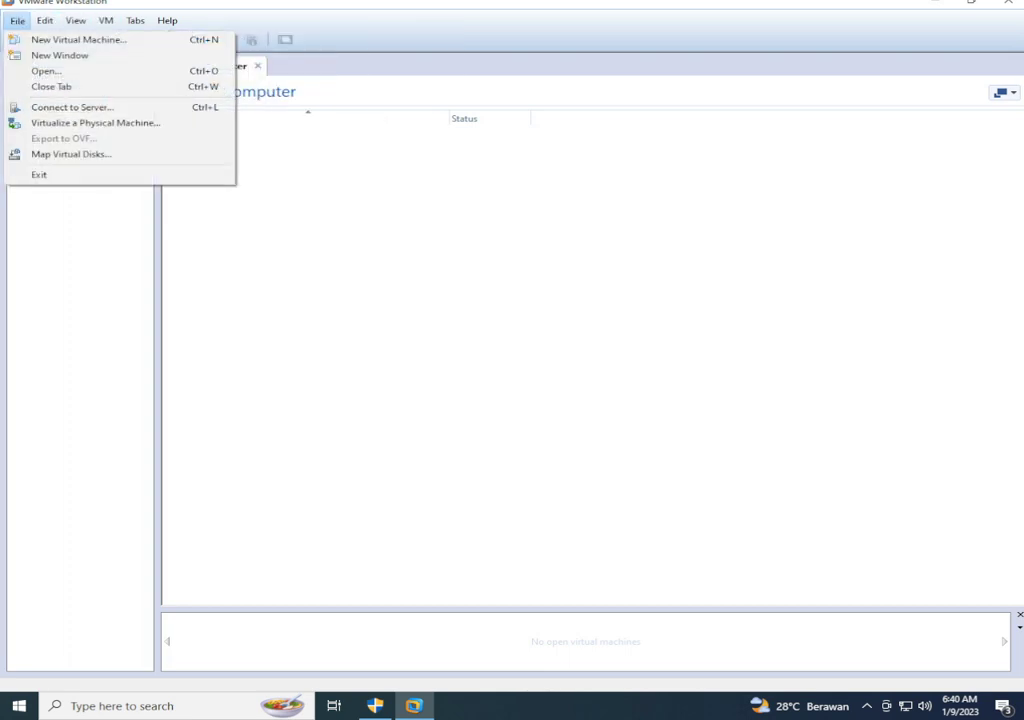
pyautogui.moveTo(17, 20)
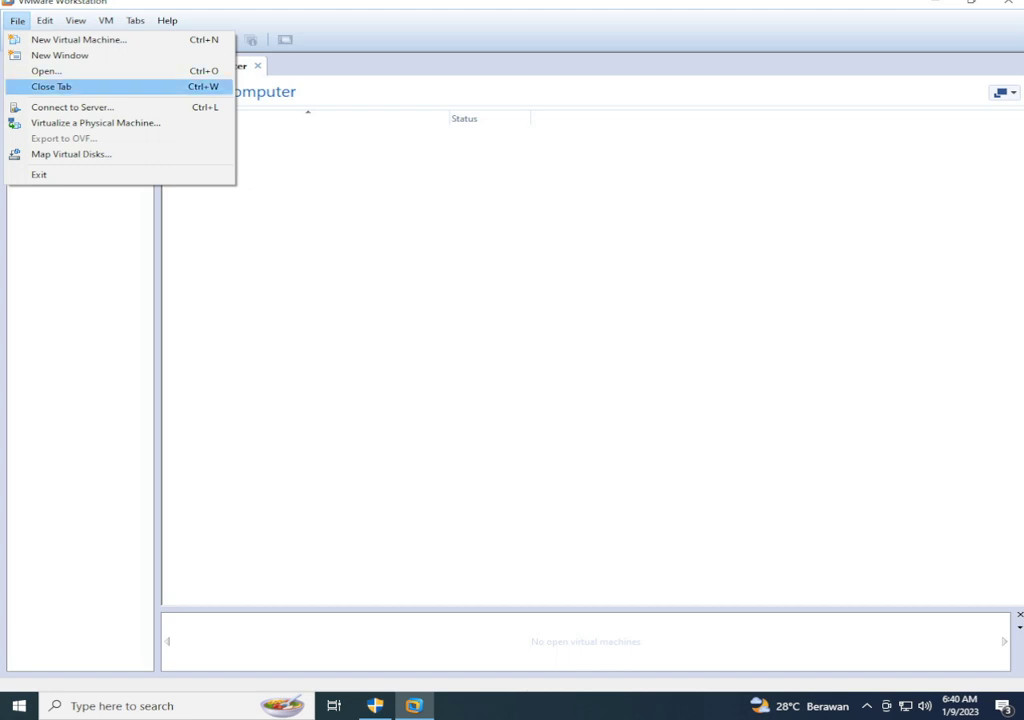
pyautogui.click(70, 39)
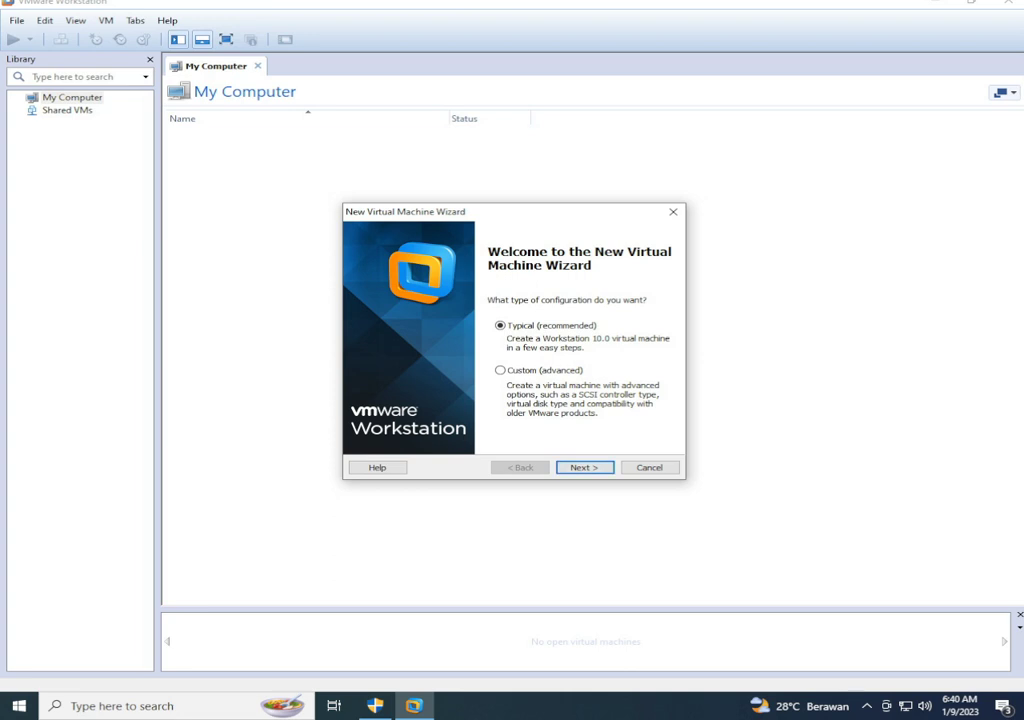
pyautogui.press('Return')
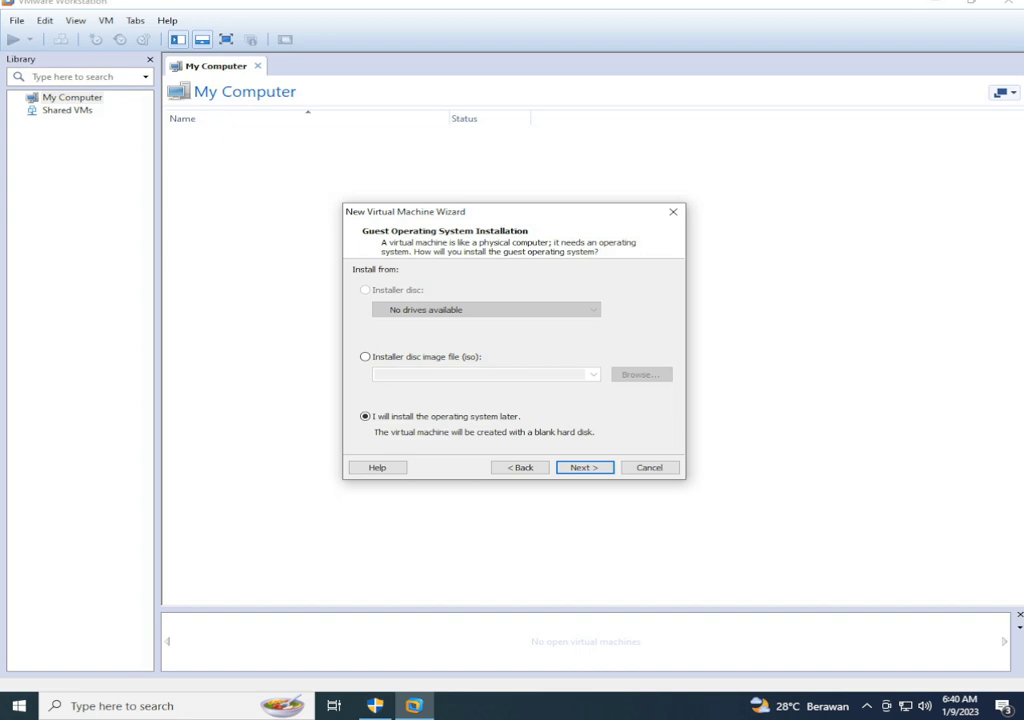
# Install the guest from a disc image file, using Windows 7 Super Lite SP1_2 from the Downloads folder
pyautogui.click(366, 357)
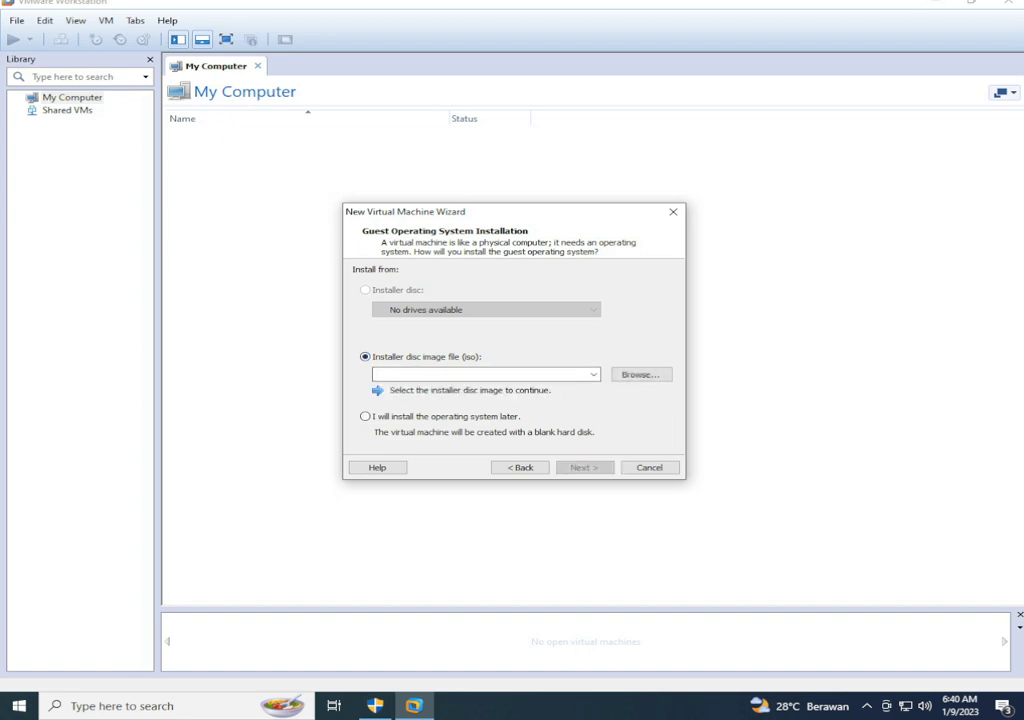
pyautogui.click(641, 374)
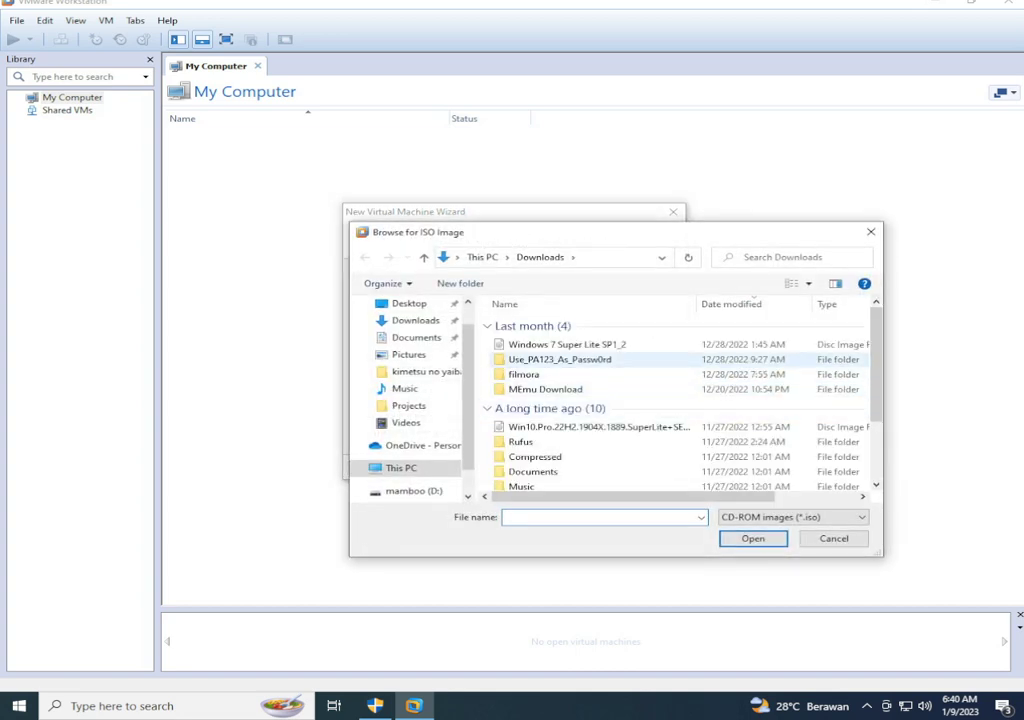
pyautogui.click(567, 344)
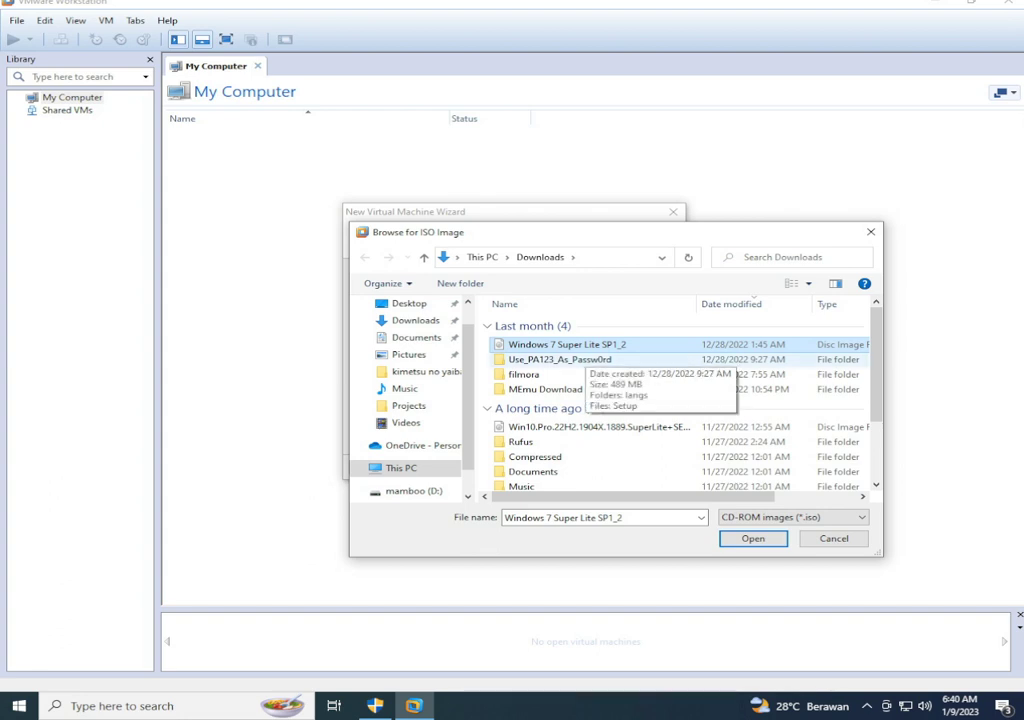
pyautogui.click(592, 427)
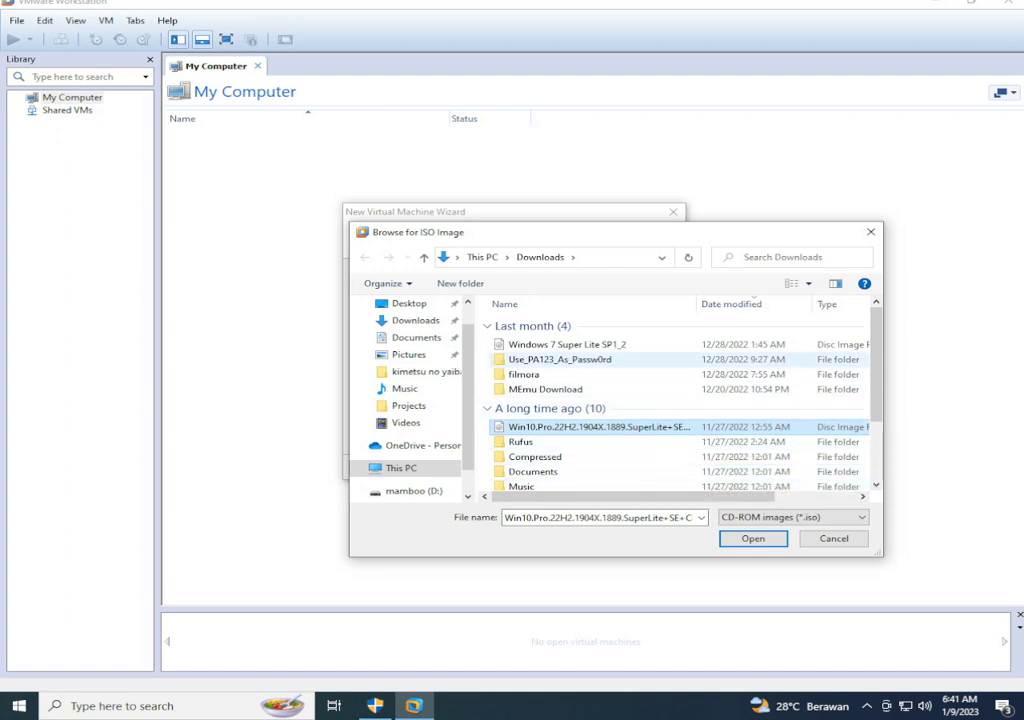
pyautogui.click(567, 344)
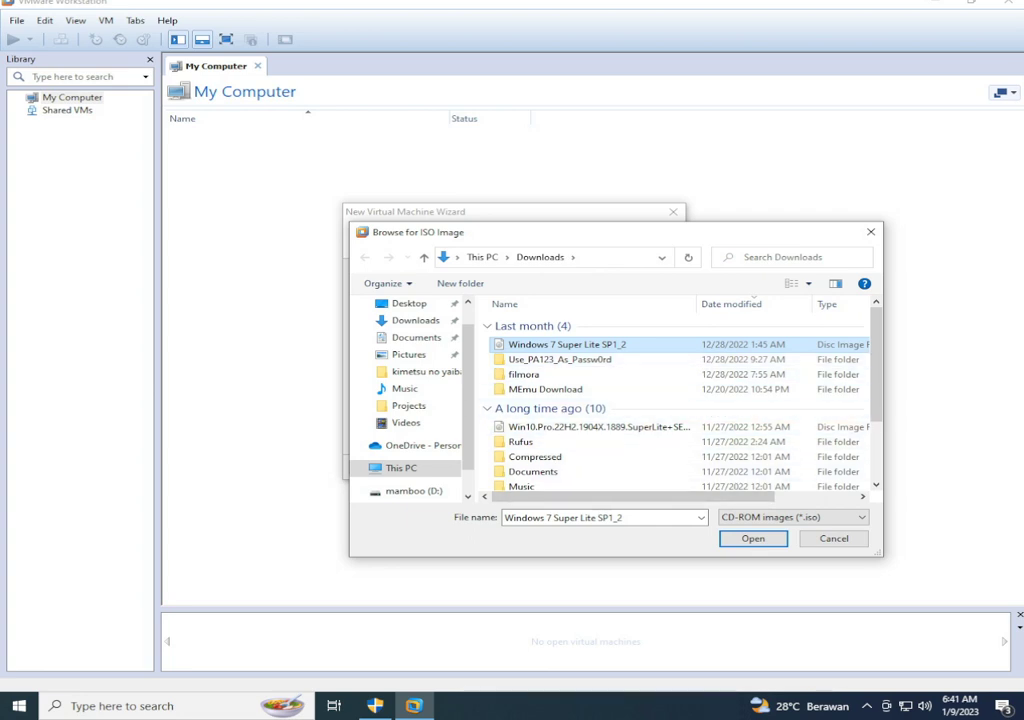
pyautogui.click(753, 539)
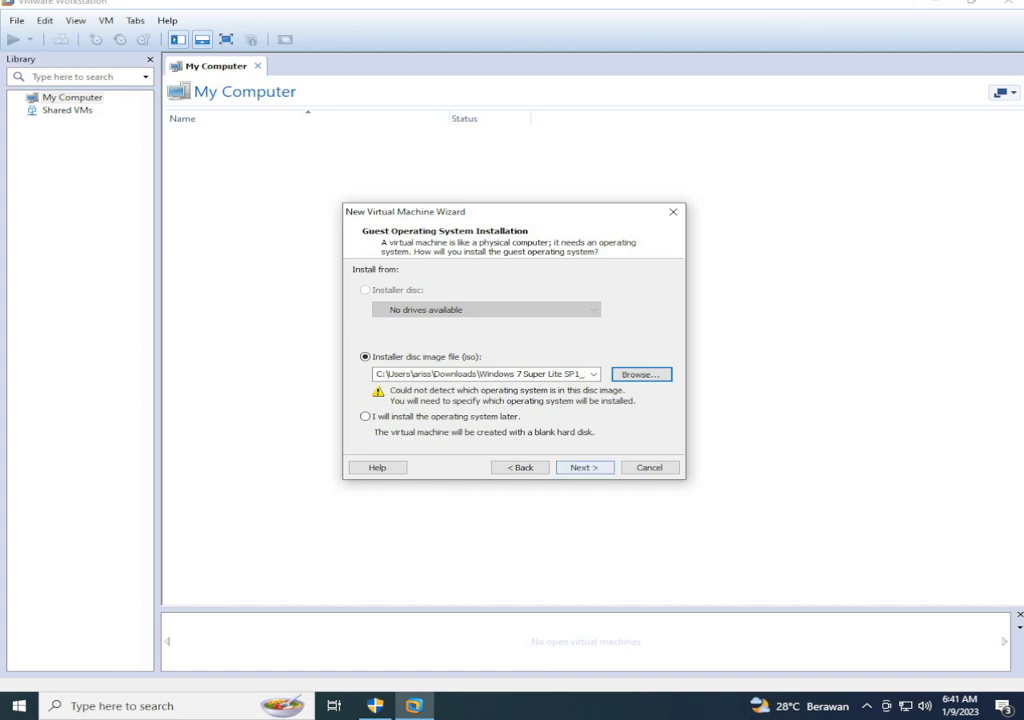
pyautogui.click(585, 467)
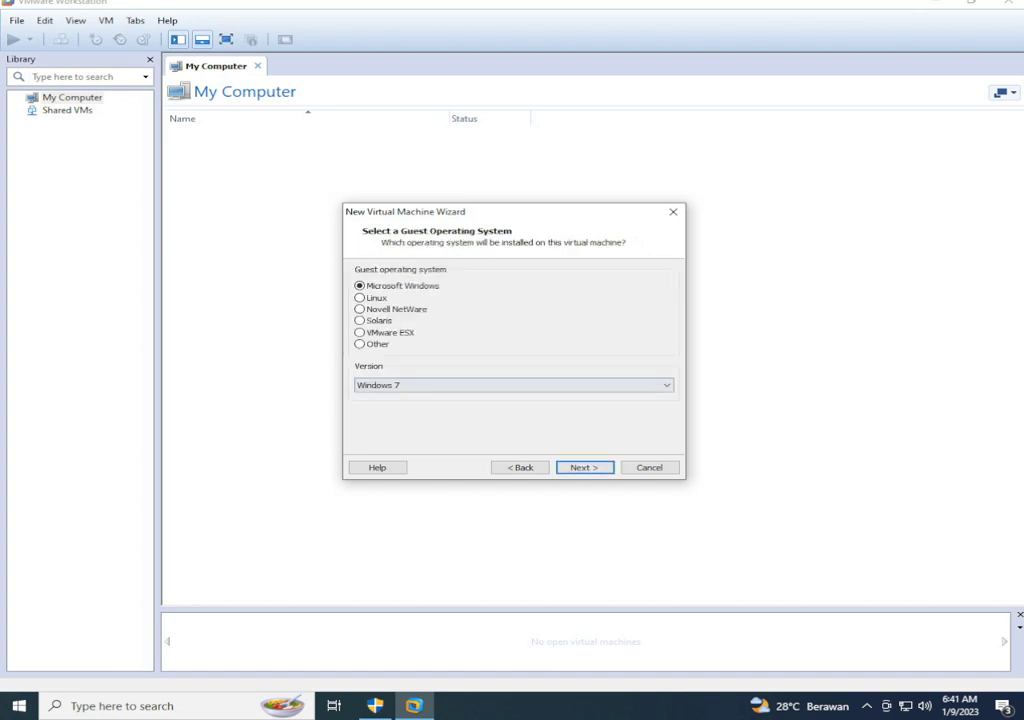
# Choose Windows 7 as the guest operating system version and accept the default virtual machine name and location
pyautogui.click(514, 385)
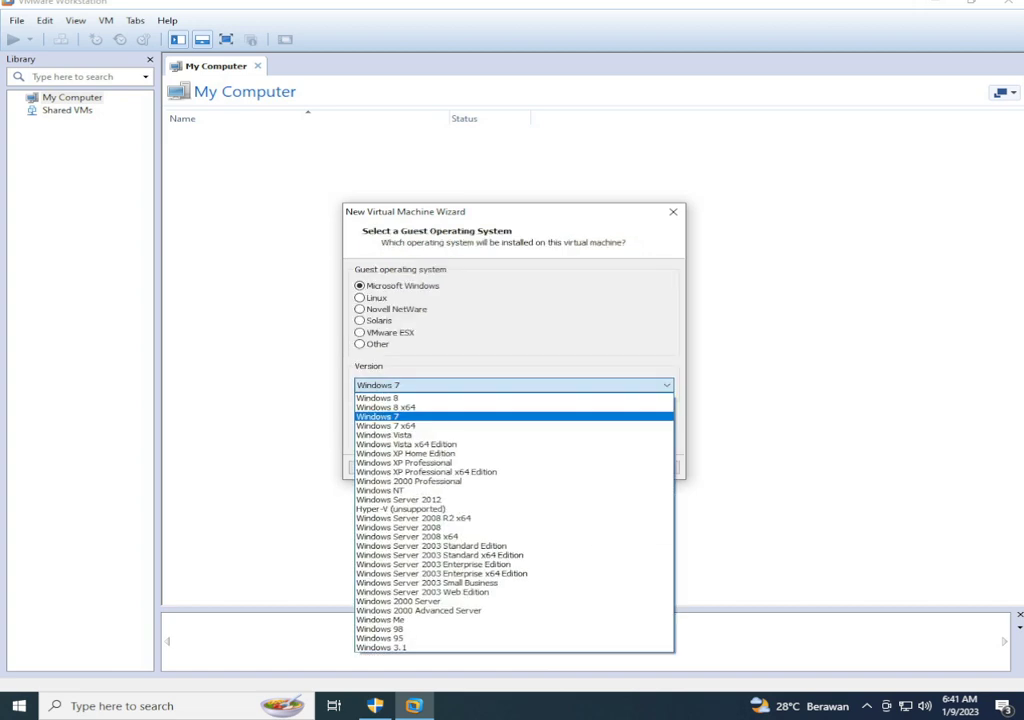
pyautogui.click(514, 416)
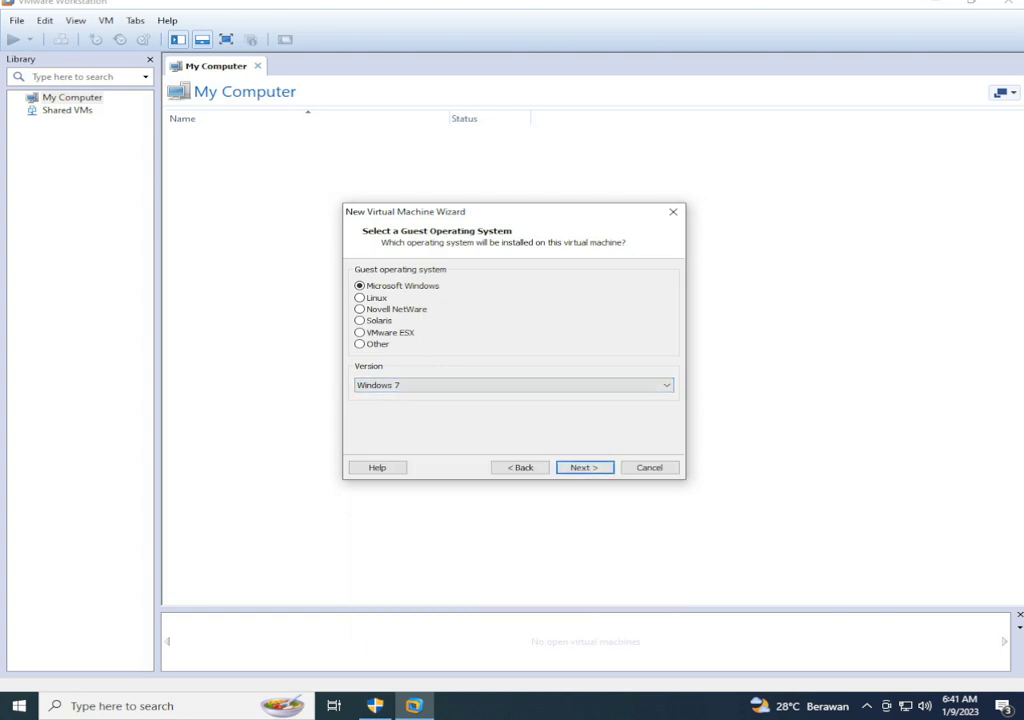
pyautogui.click(514, 385)
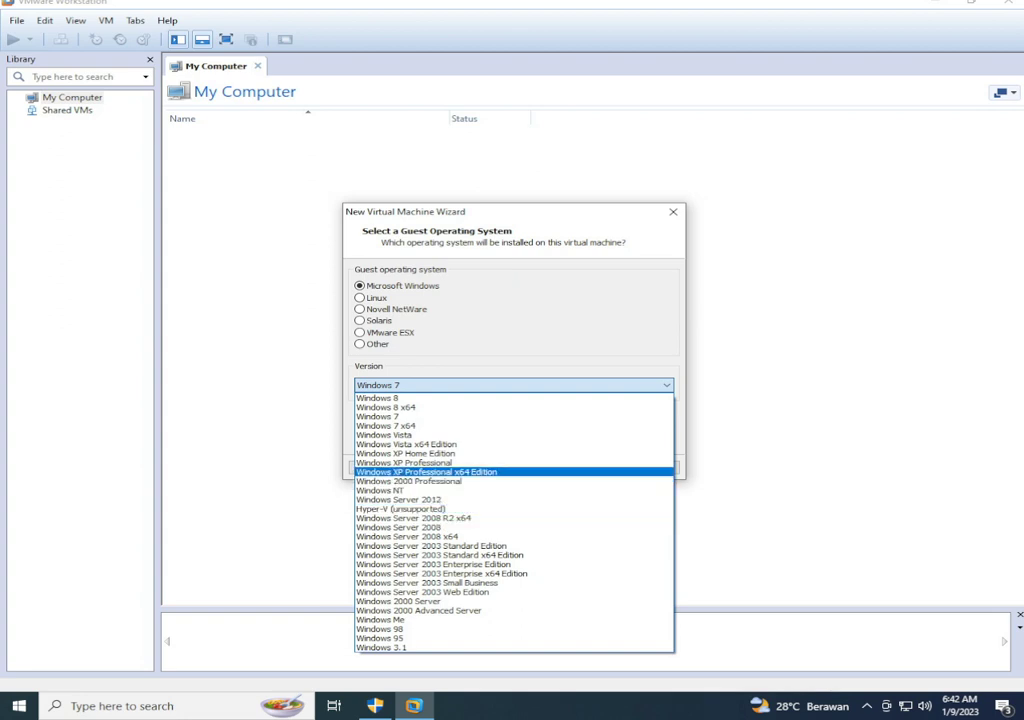
pyautogui.click(514, 385)
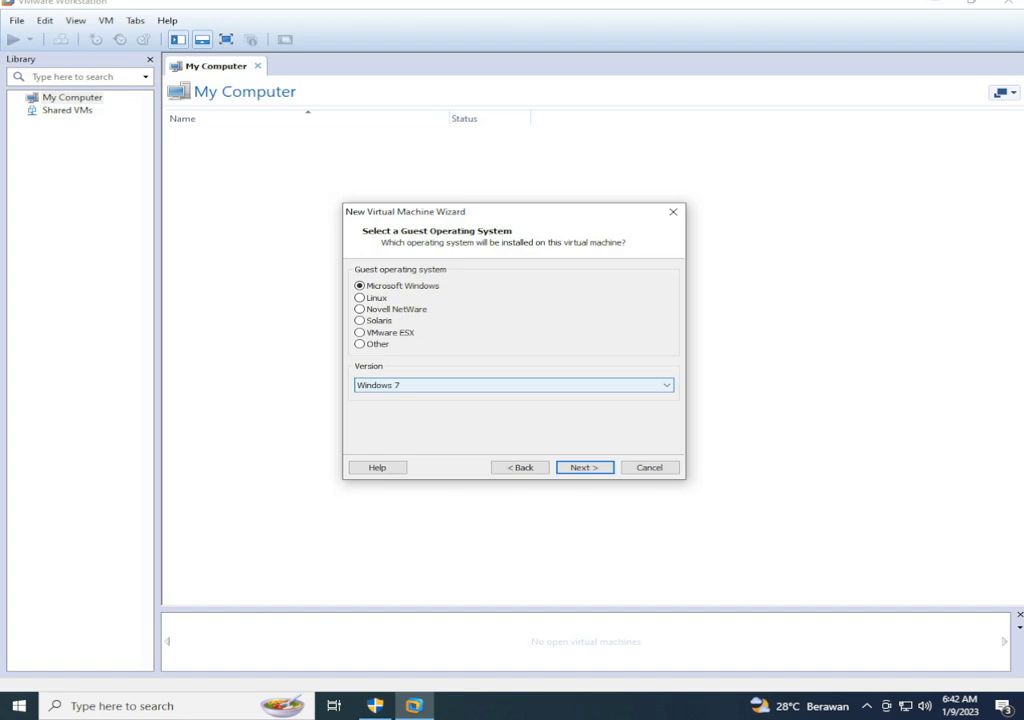
pyautogui.press('Return')
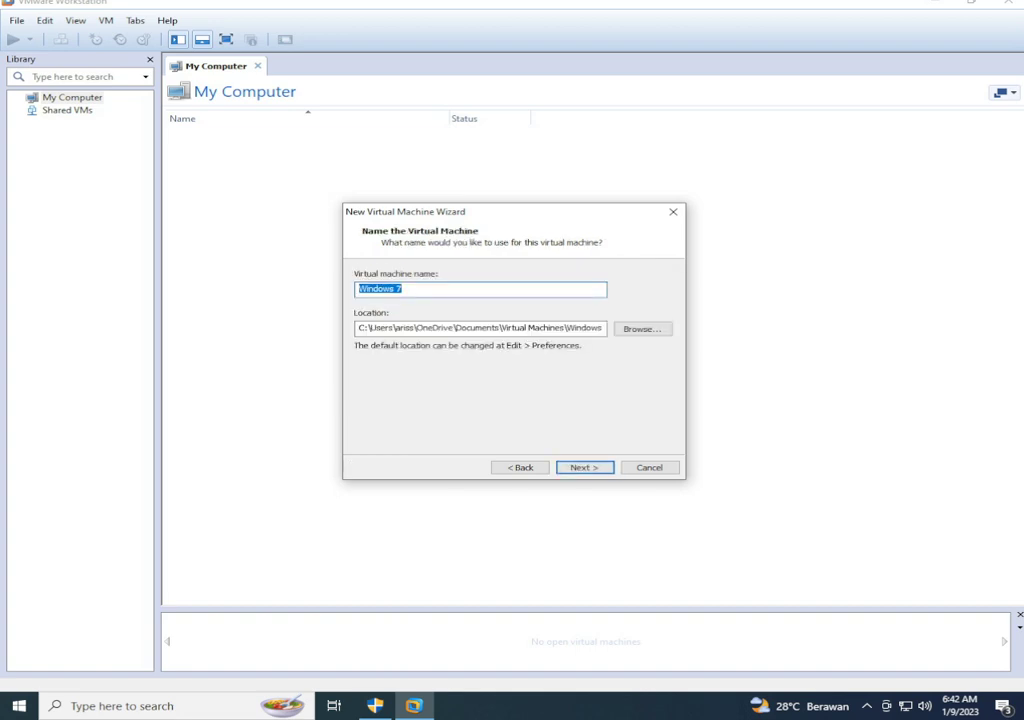
pyautogui.press('Return')
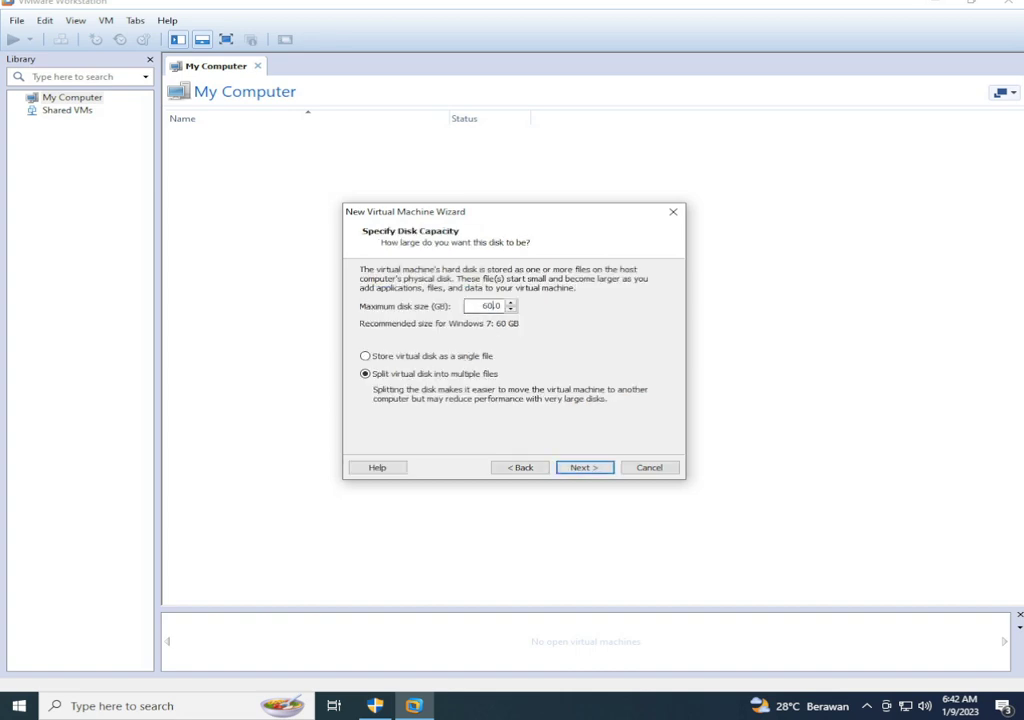
# Set the maximum disk size to 17 GB and have the virtual disk split into multiple files
pyautogui.doubleClick(490, 305)
pyautogui.press('BackSpace')
pyautogui.write('17')
pyautogui.click(365, 356)
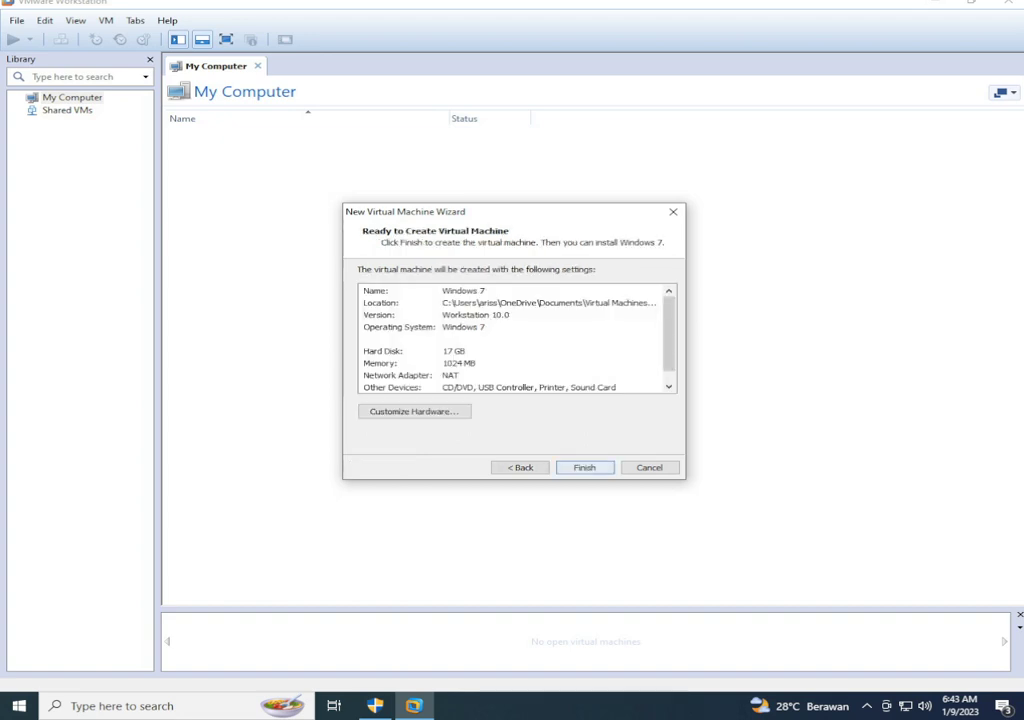
pyautogui.press('Return')
pyautogui.click(520, 467)
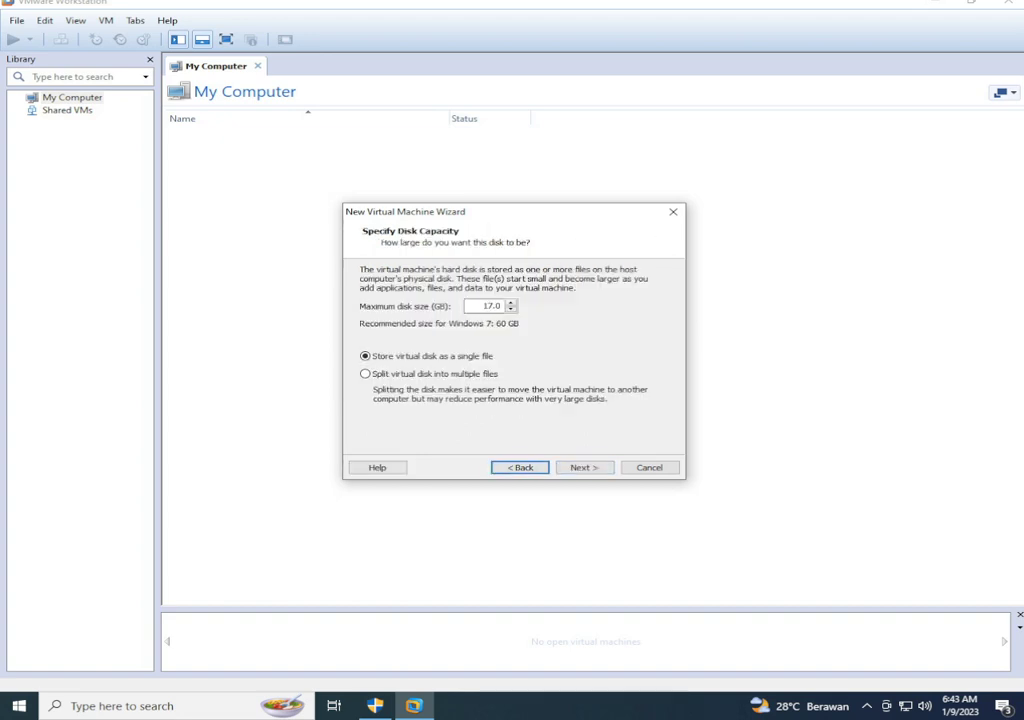
pyautogui.click(366, 374)
pyautogui.click(585, 467)
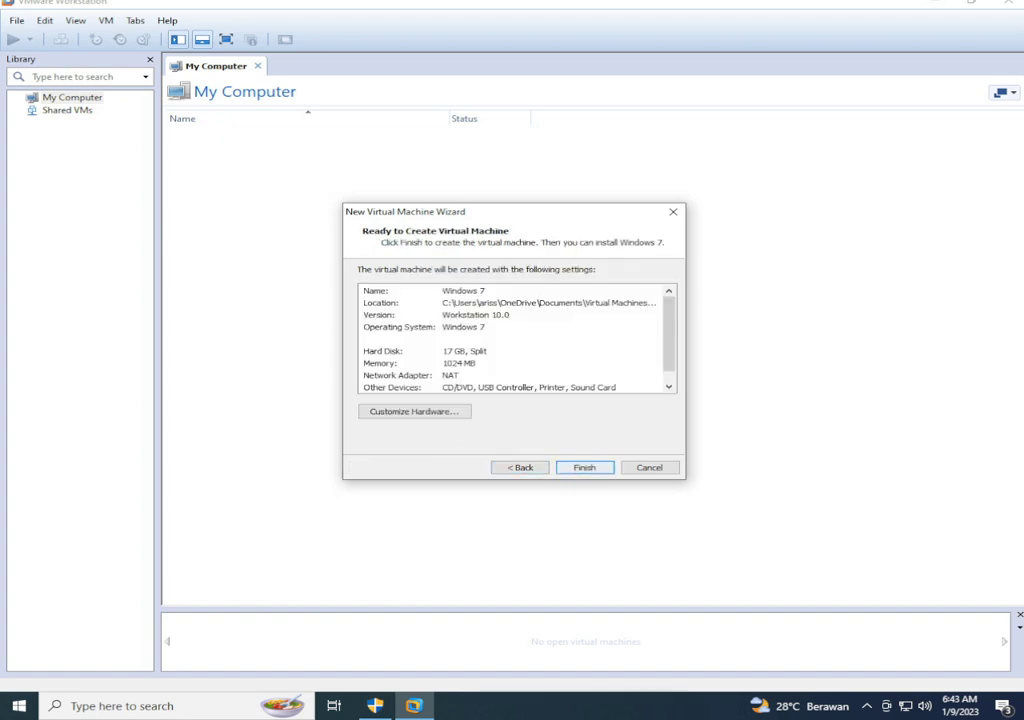
# Finish creating the Windows 7 virtual machine and power it on, dismissing the removable devices hint
pyautogui.click(585, 467)
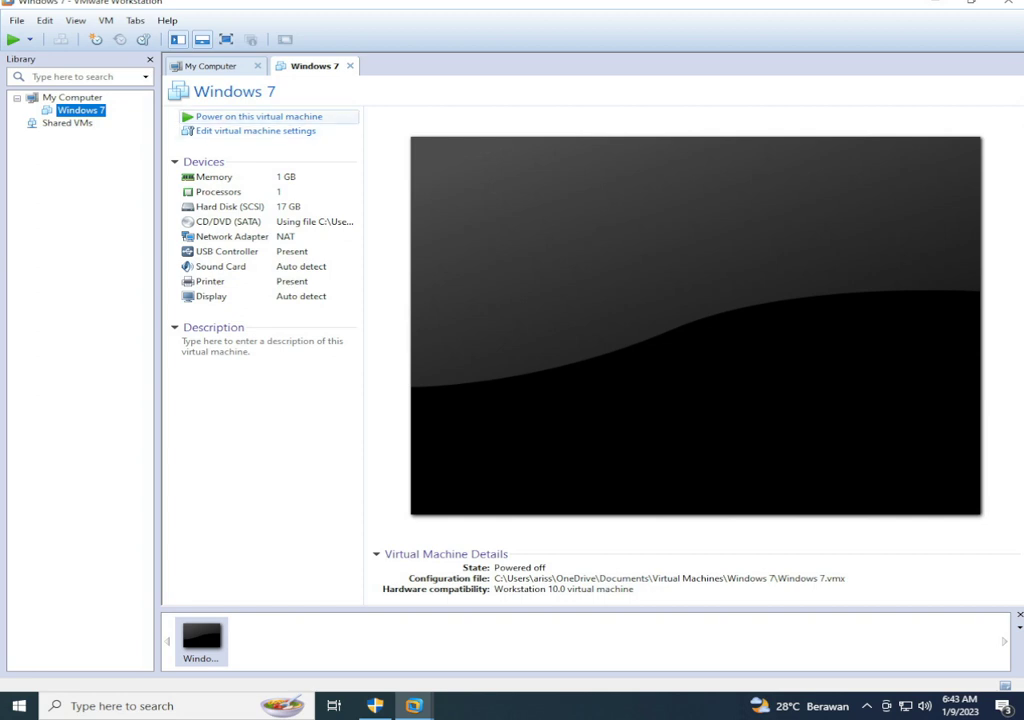
pyautogui.click(259, 117)
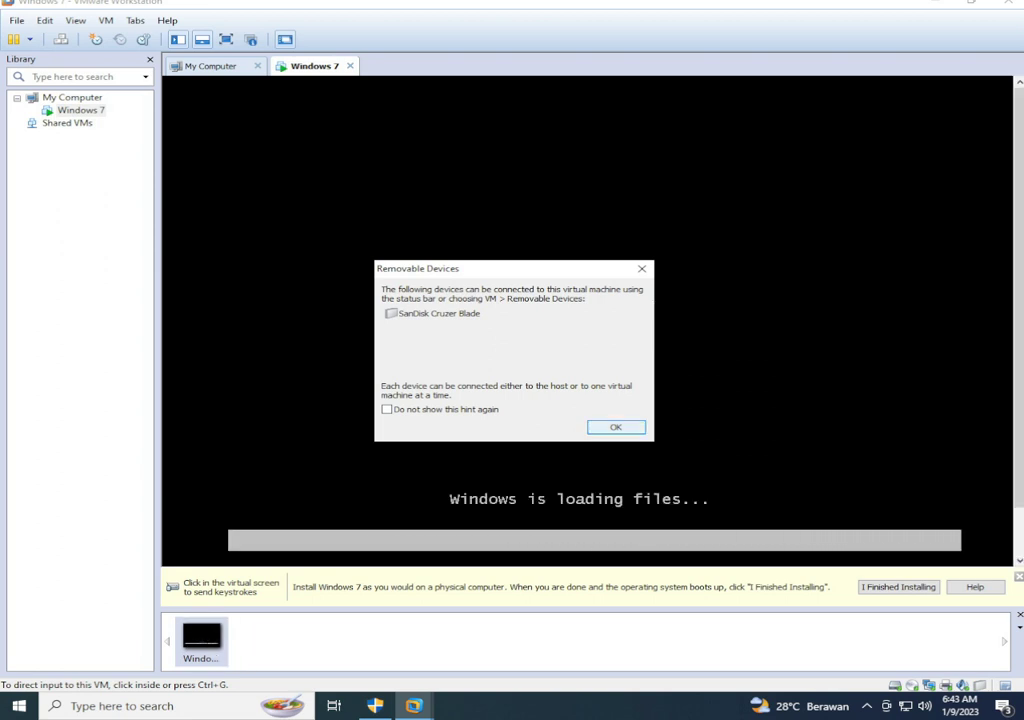
pyautogui.press('Return')
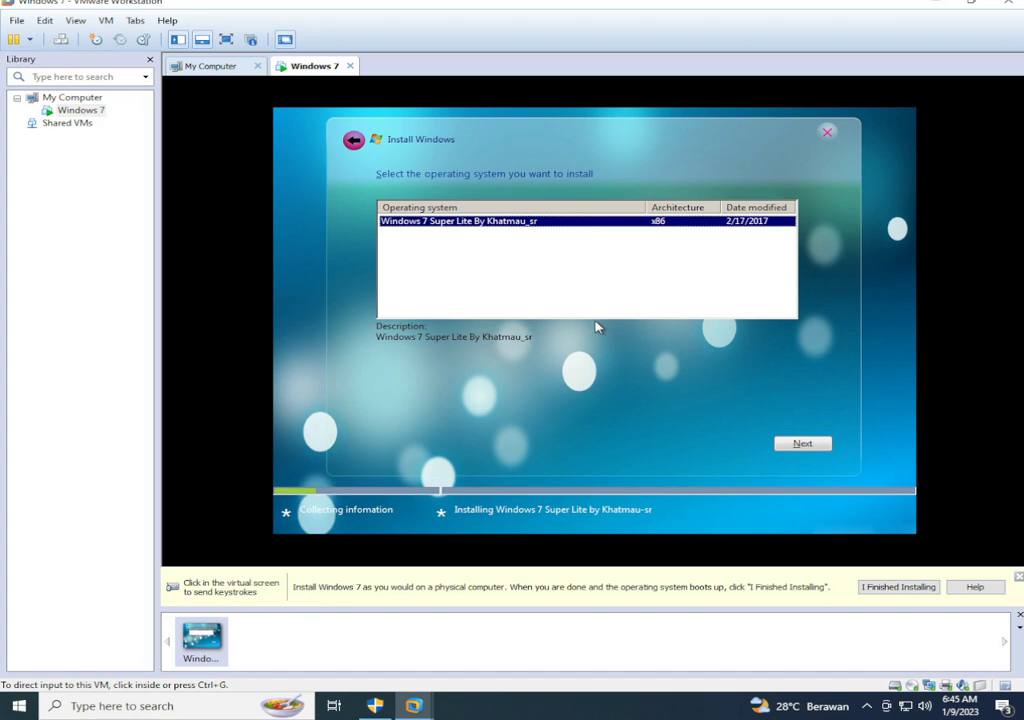
# Install the Windows 7 Super Lite x86 edition on the unallocated space of Disk 0 in the virtual machine
pyautogui.click(803, 444)
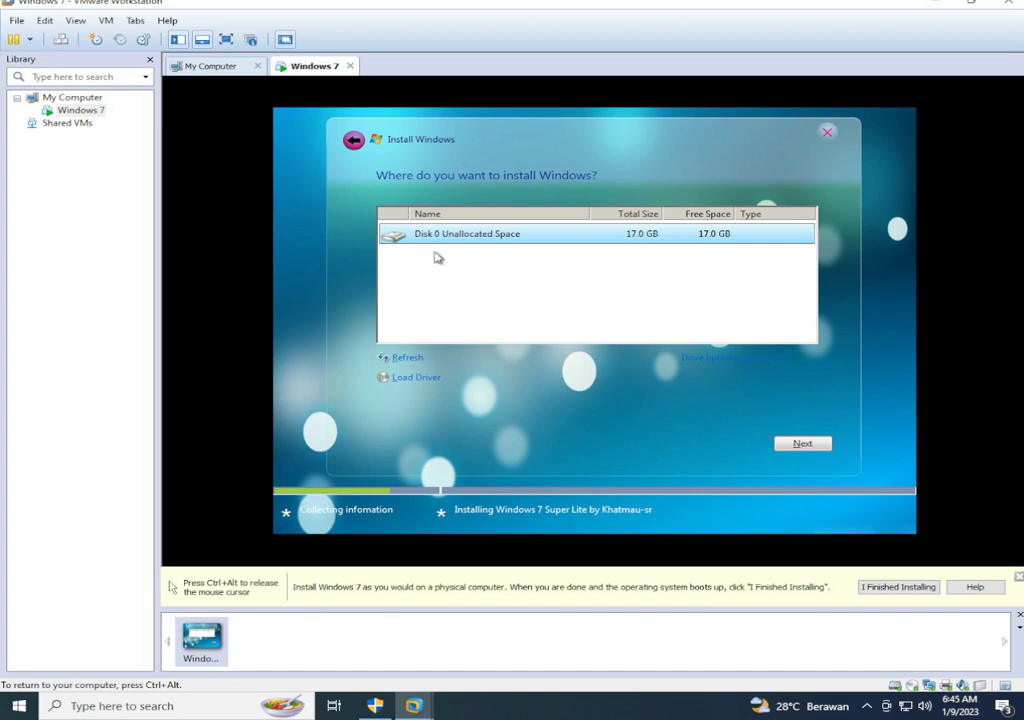
pyautogui.click(800, 444)
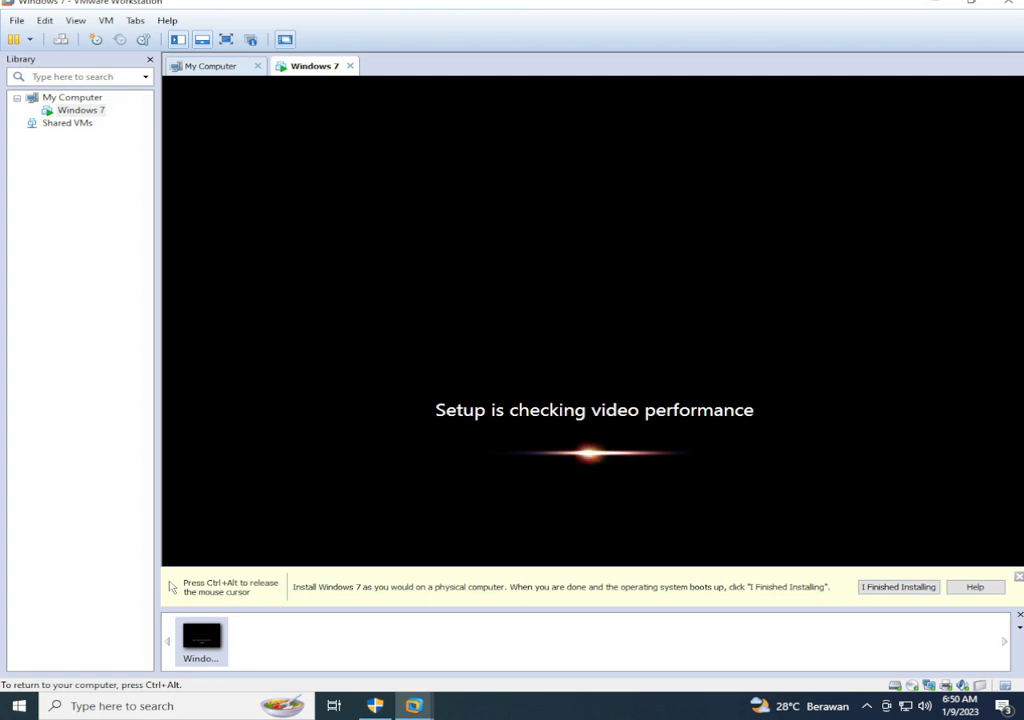
pyautogui.hotkey('ctrl', 'alt')
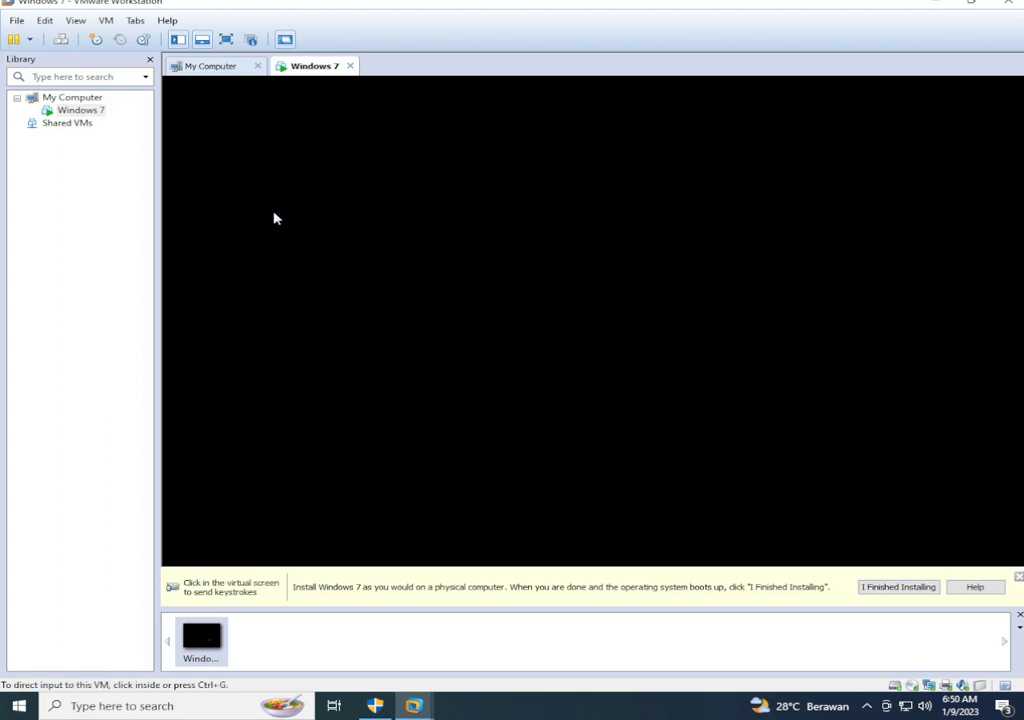
pyautogui.click(276, 218)
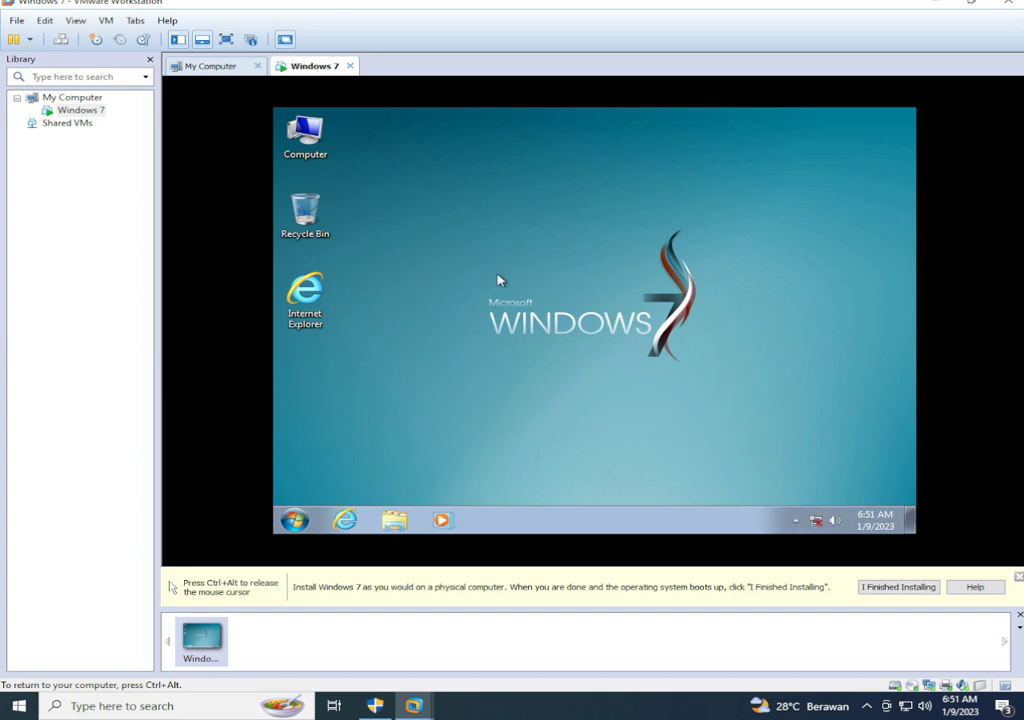
# Refresh the desktop of the Windows 7 virtual machine several times
pyautogui.rightClick(500, 274)
pyautogui.click(578, 313)
pyautogui.rightClick(613, 218)
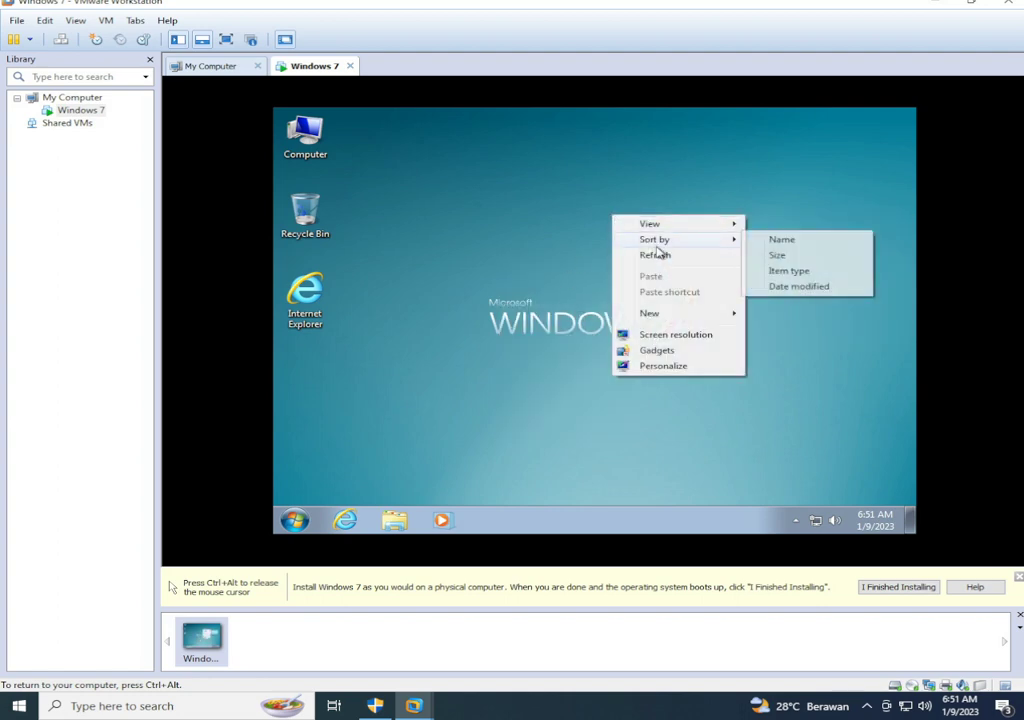
pyautogui.click(665, 256)
pyautogui.rightClick(595, 185)
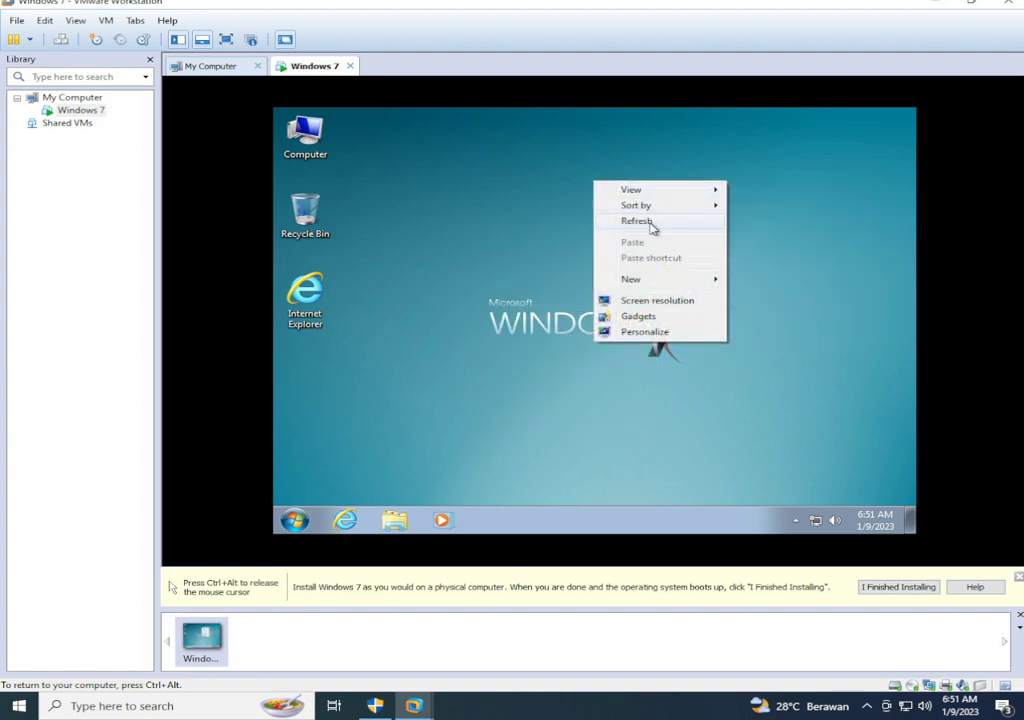
pyautogui.click(645, 223)
pyautogui.rightClick(608, 217)
pyautogui.click(648, 254)
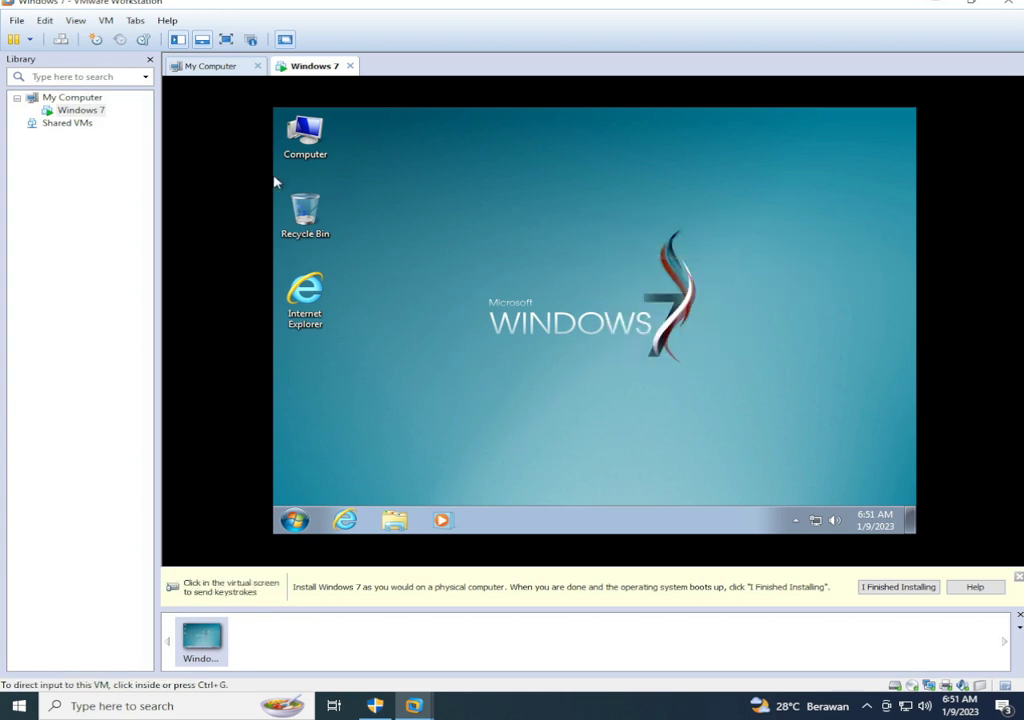
# Look through the drives in the virtual machine's Computer window and the contents of the Windows7 DVD drive
pyautogui.doubleClick(325, 142)
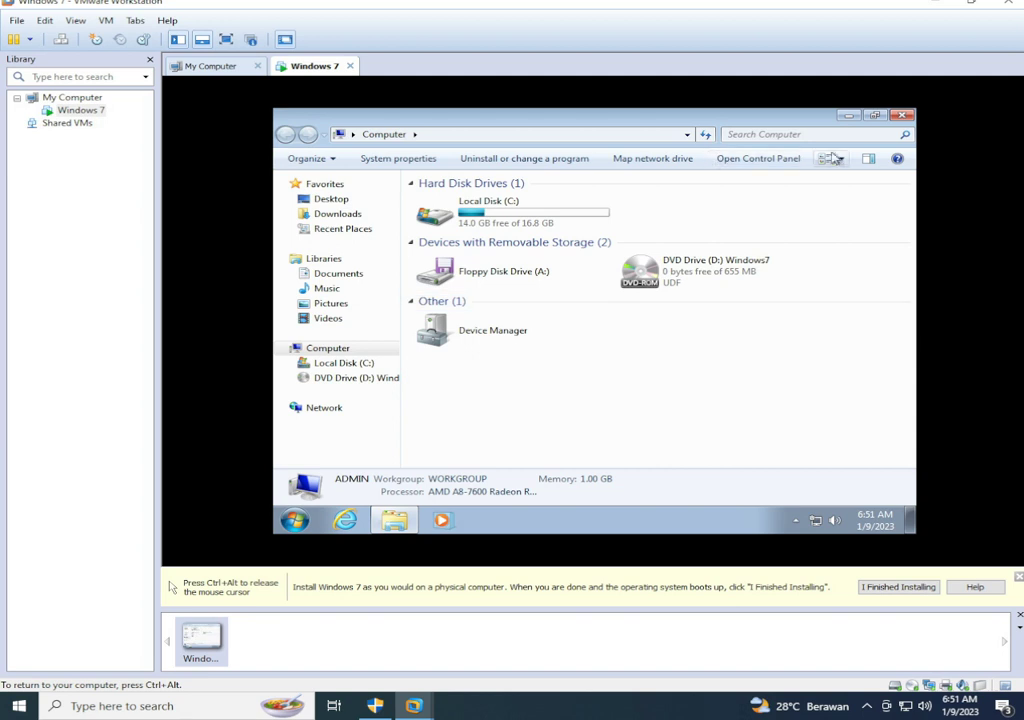
pyautogui.click(899, 116)
pyautogui.hotkey('ctrl', 'alt')
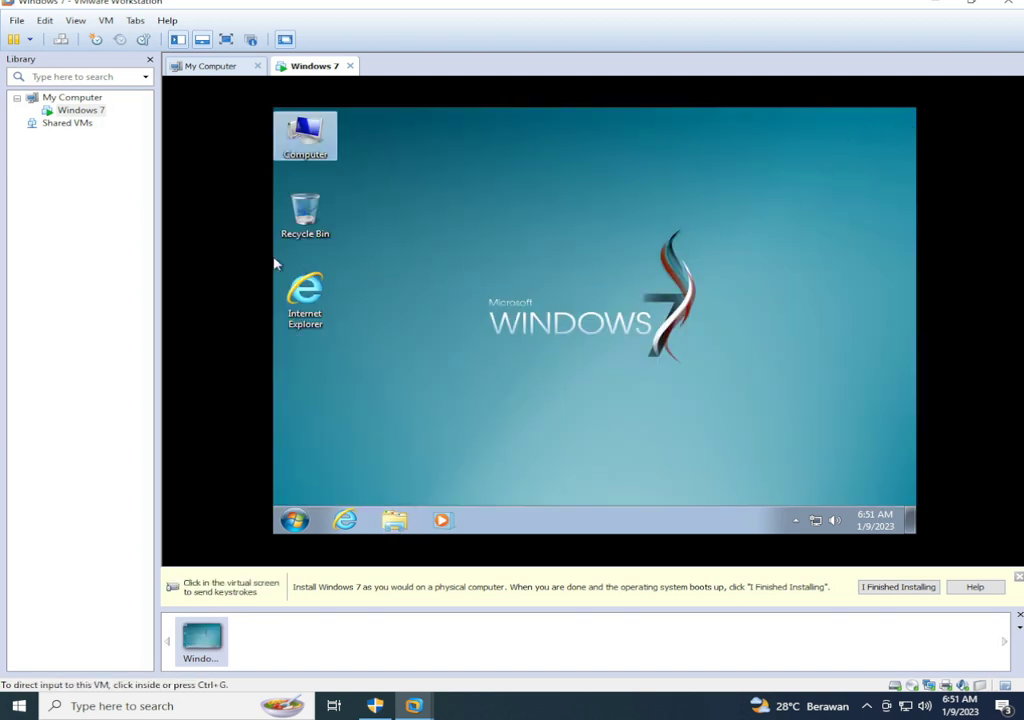
pyautogui.click(276, 263)
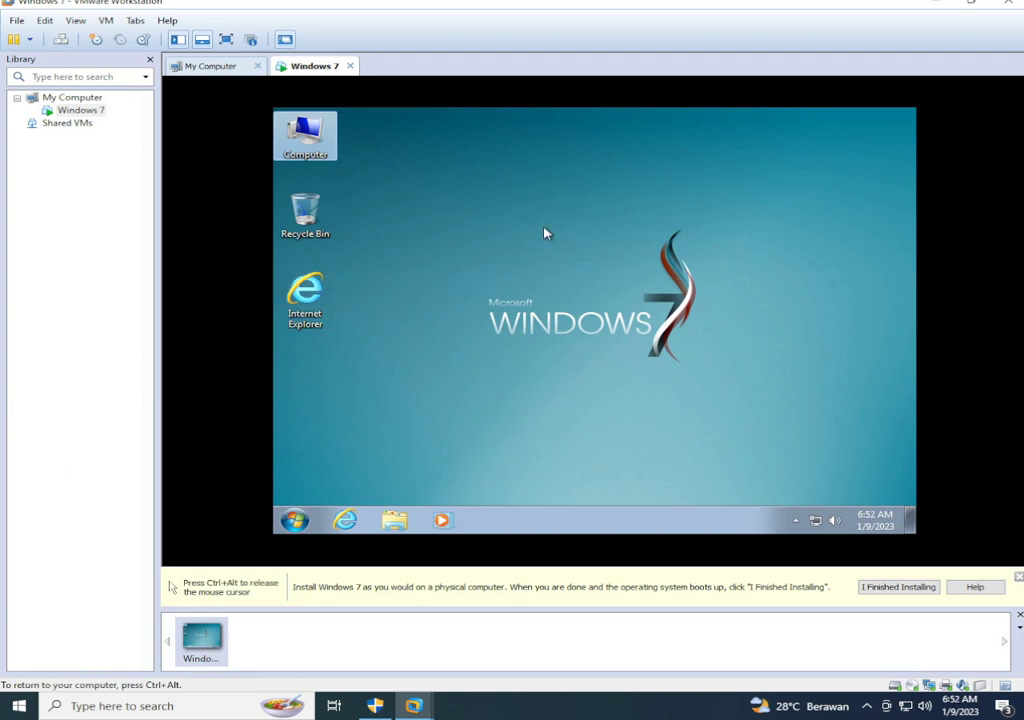
pyautogui.doubleClick(316, 150)
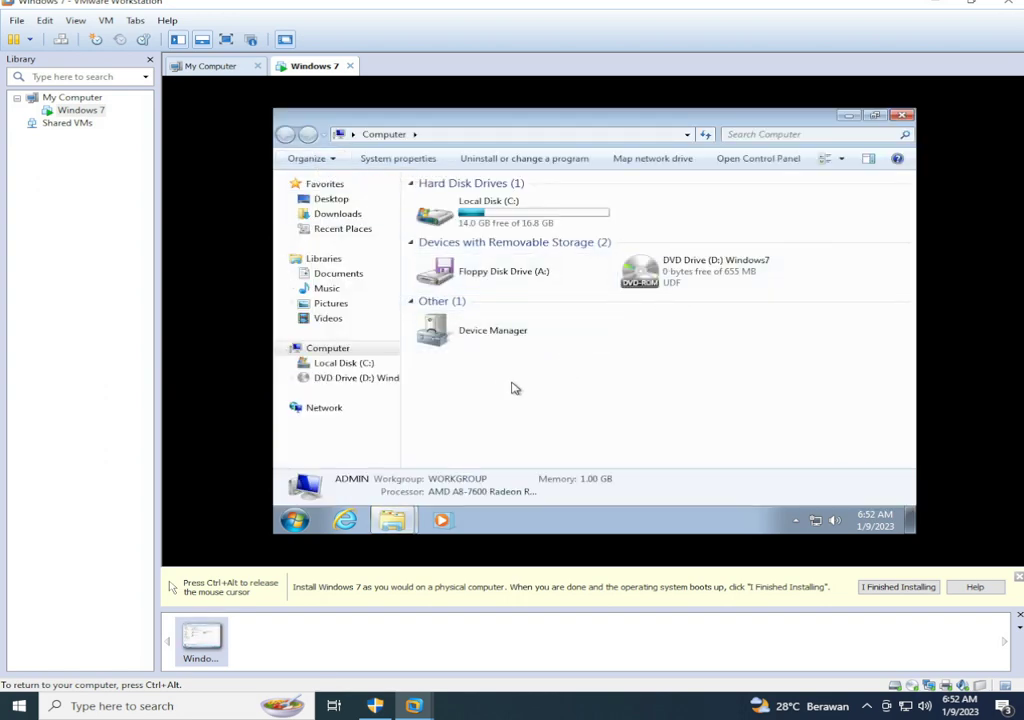
pyautogui.doubleClick(697, 282)
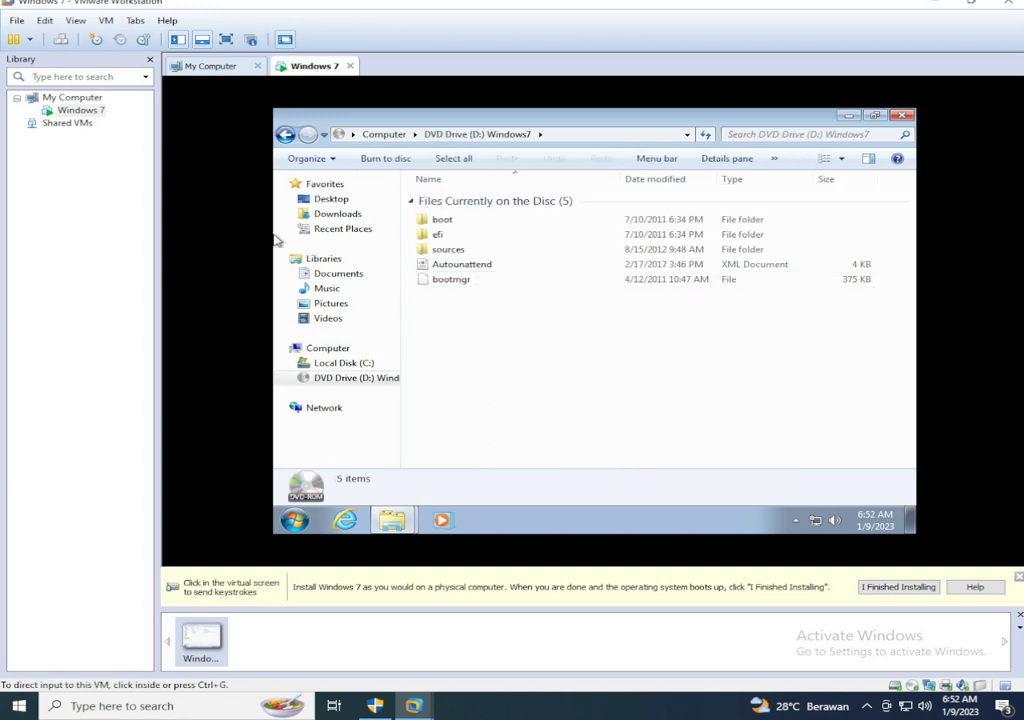
pyautogui.click(283, 138)
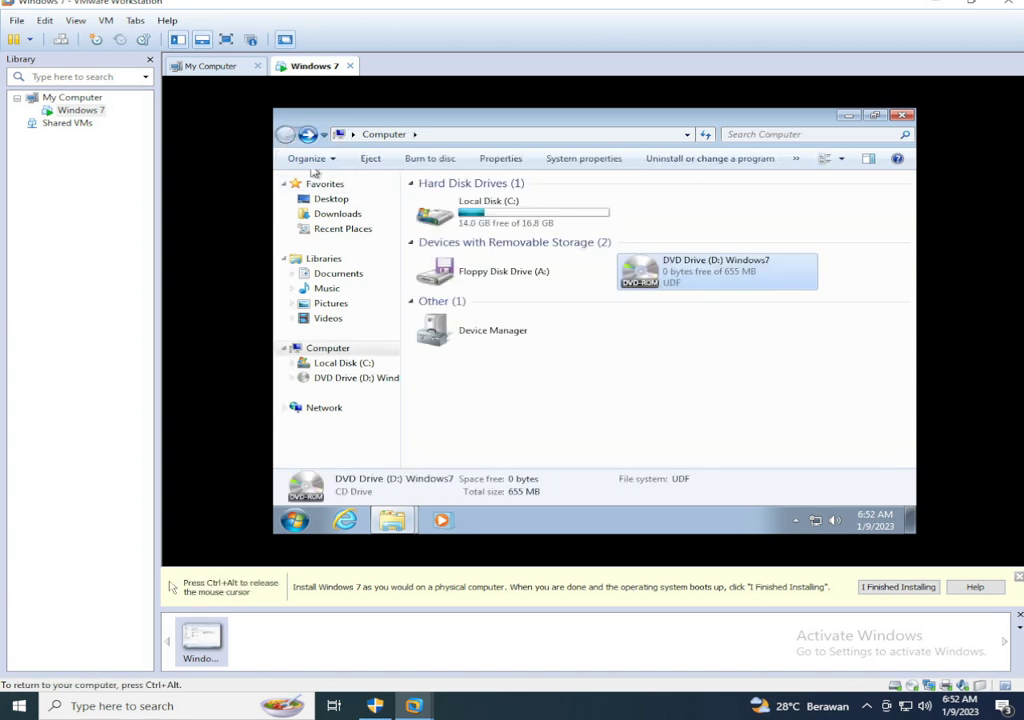
# Start the VMware Tools installation for the Windows 7 virtual machine and launch its setup in the guest
pyautogui.click(106, 20)
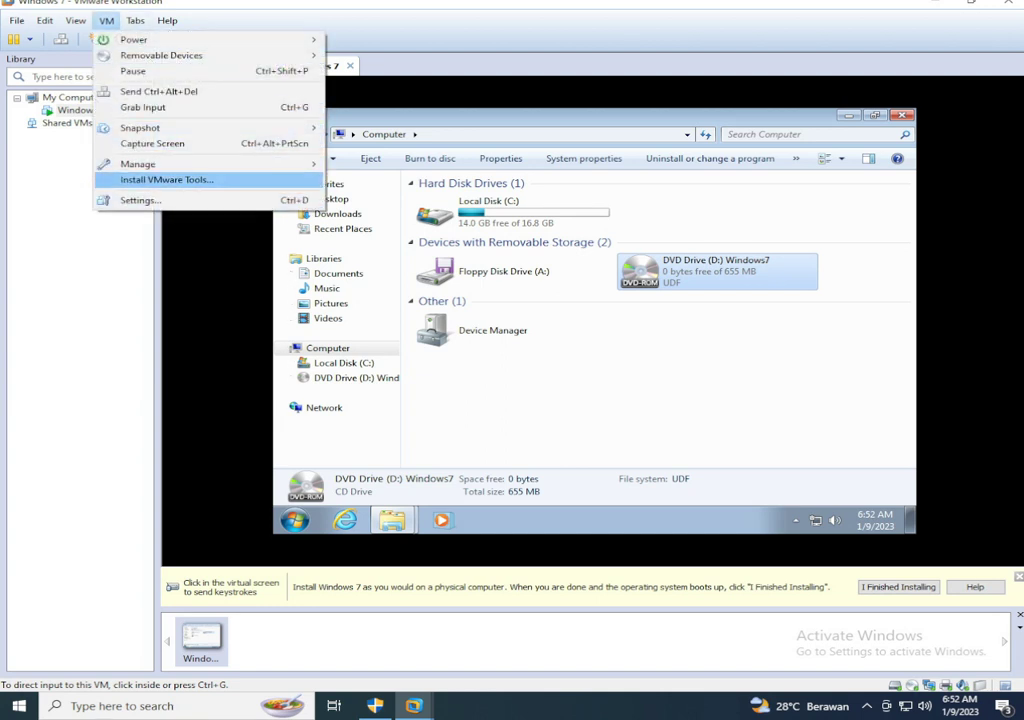
pyautogui.click(166, 179)
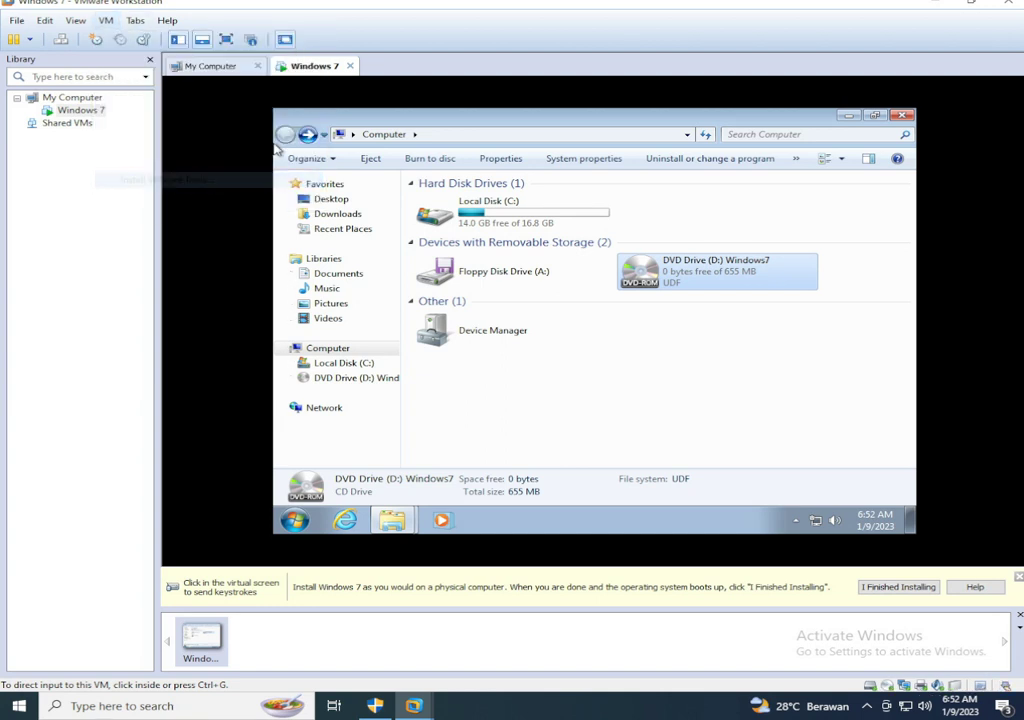
pyautogui.click(540, 325)
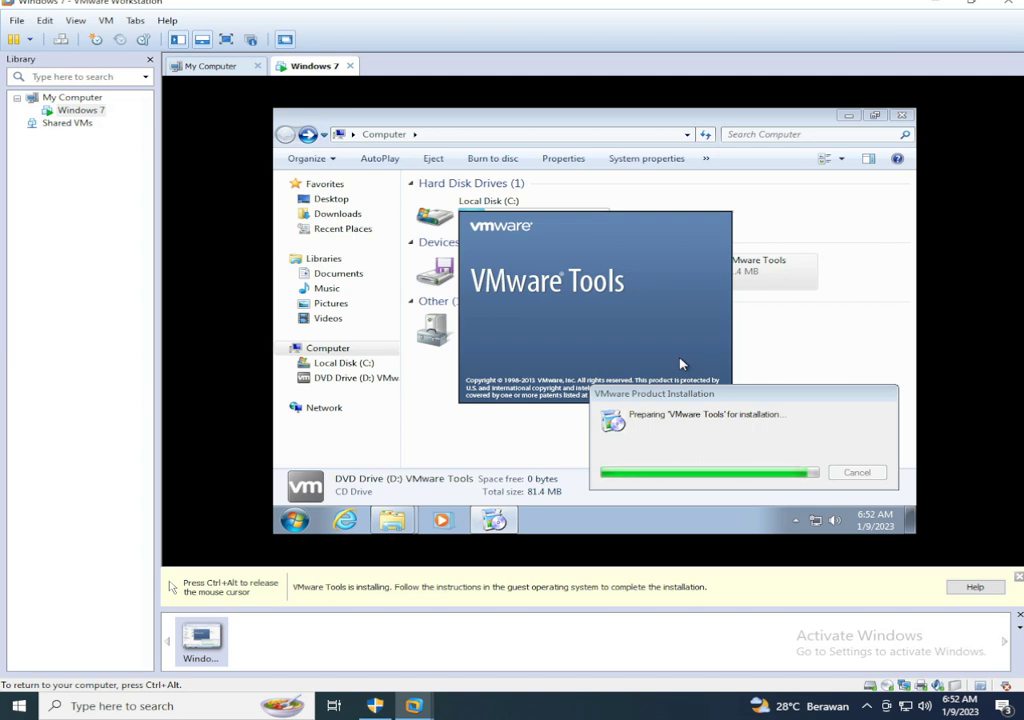
pyautogui.hotkey('ctrl', 'alt')
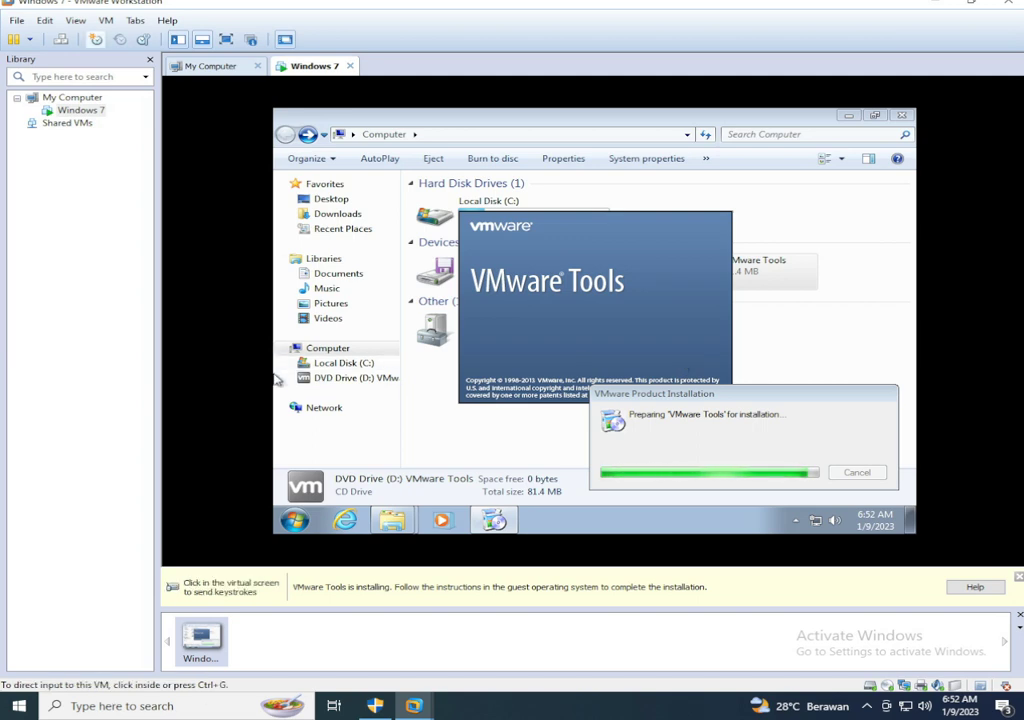
# Try to run setup.exe from the VMware Tools DVD drive a second time
pyautogui.click(106, 20)
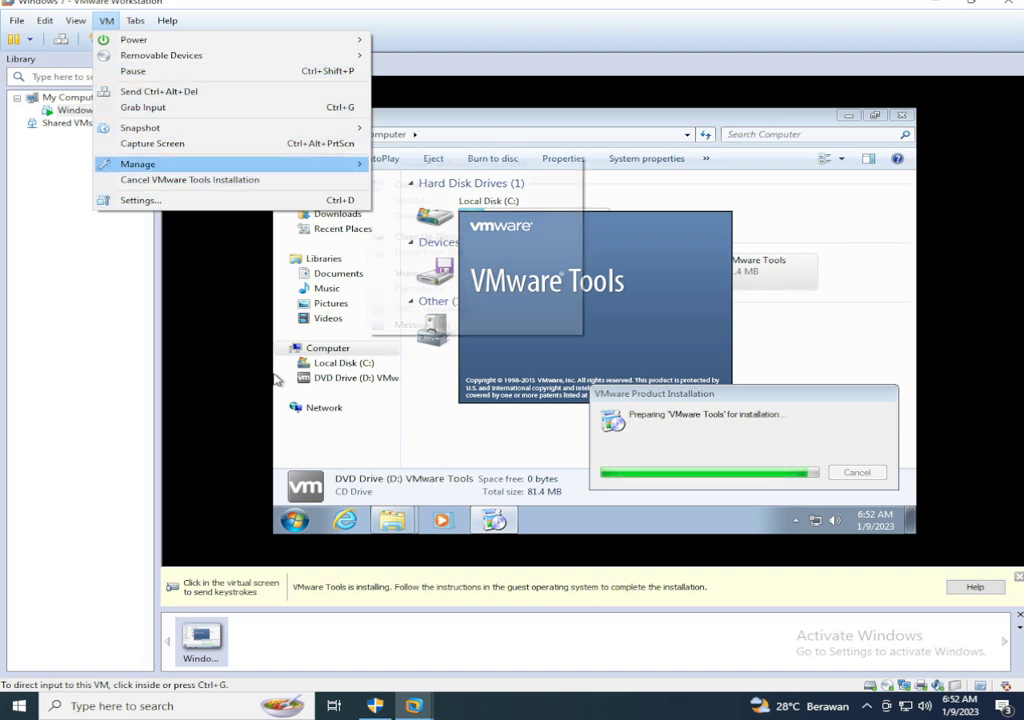
pyautogui.moveTo(140, 164)
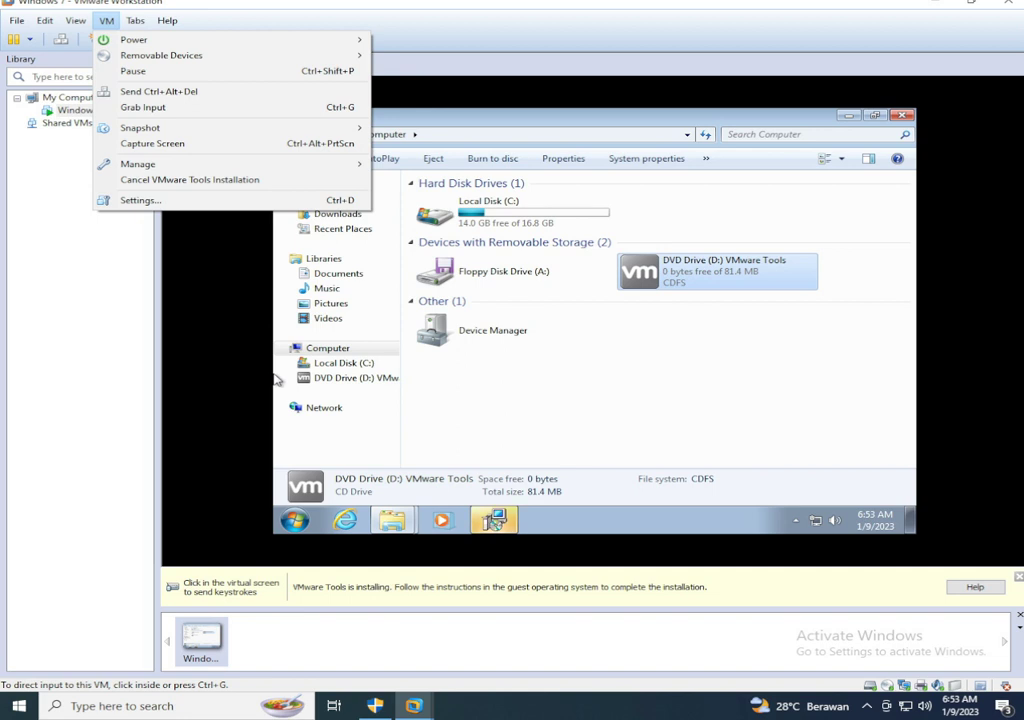
pyautogui.click(276, 380)
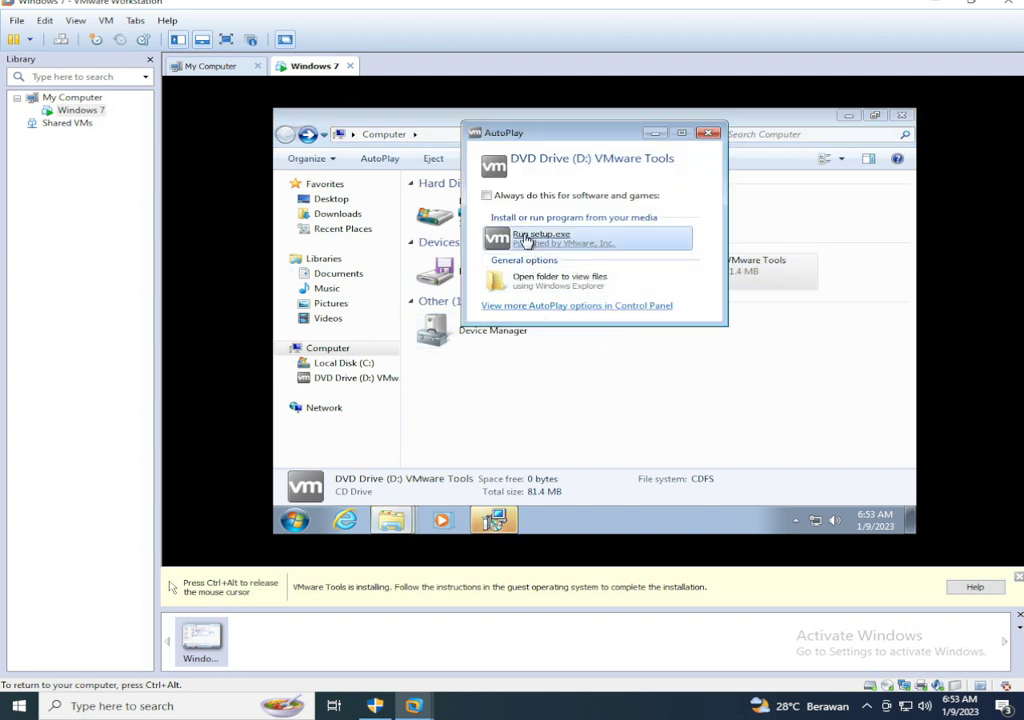
pyautogui.click(526, 238)
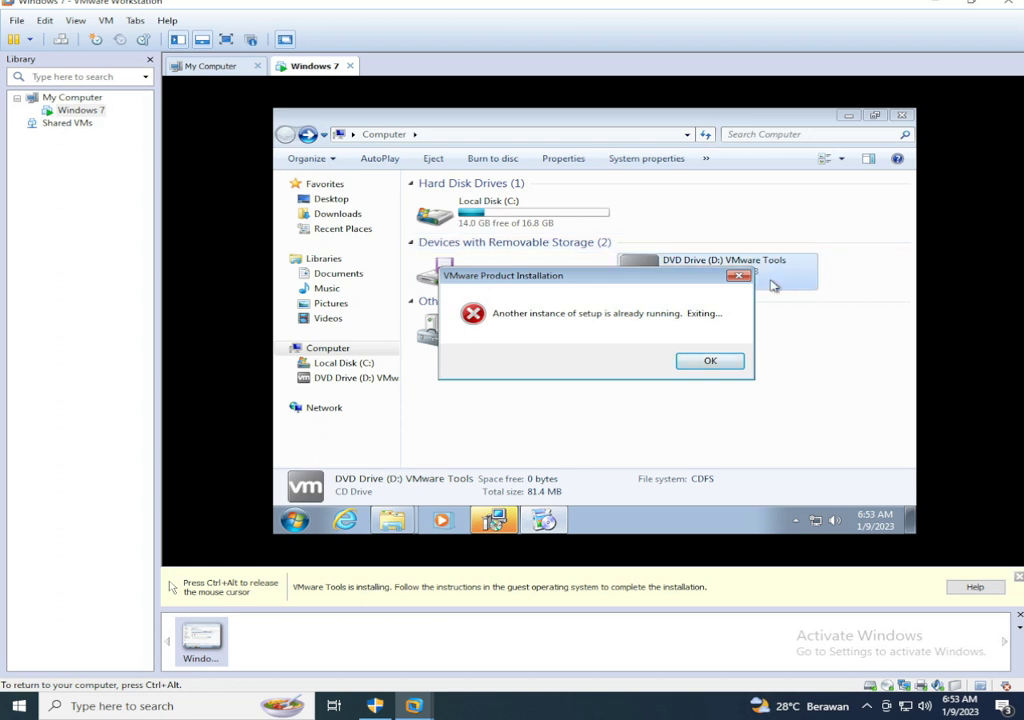
pyautogui.click(739, 276)
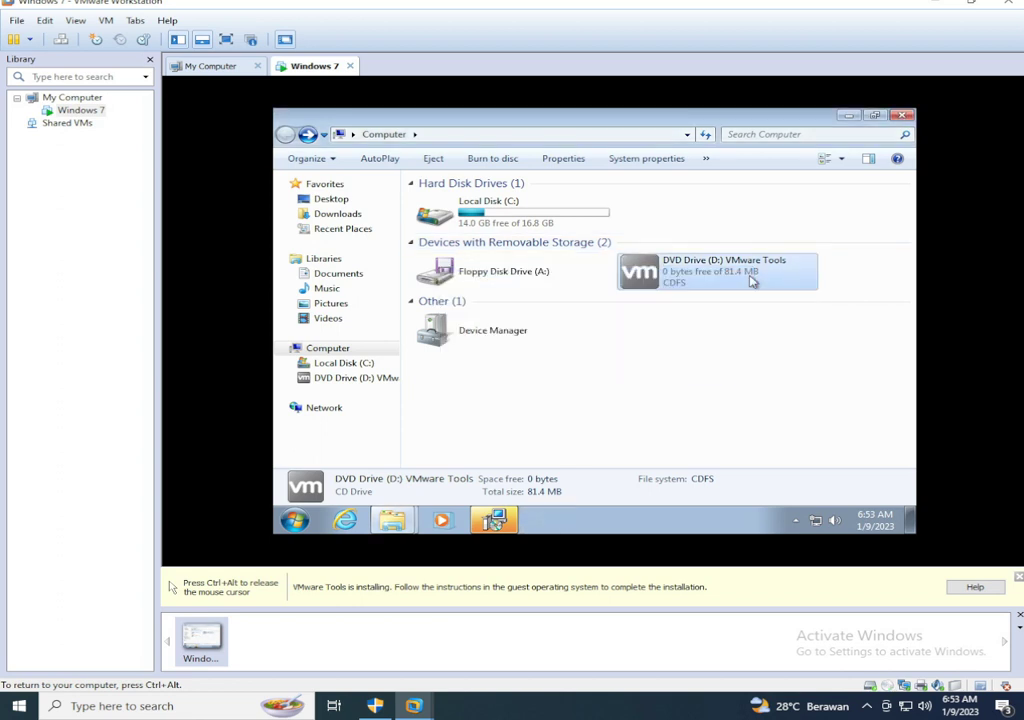
# Install VMware Tools with the Typical setup type, finish the wizard and decline the immediate restart
pyautogui.click(743, 114)
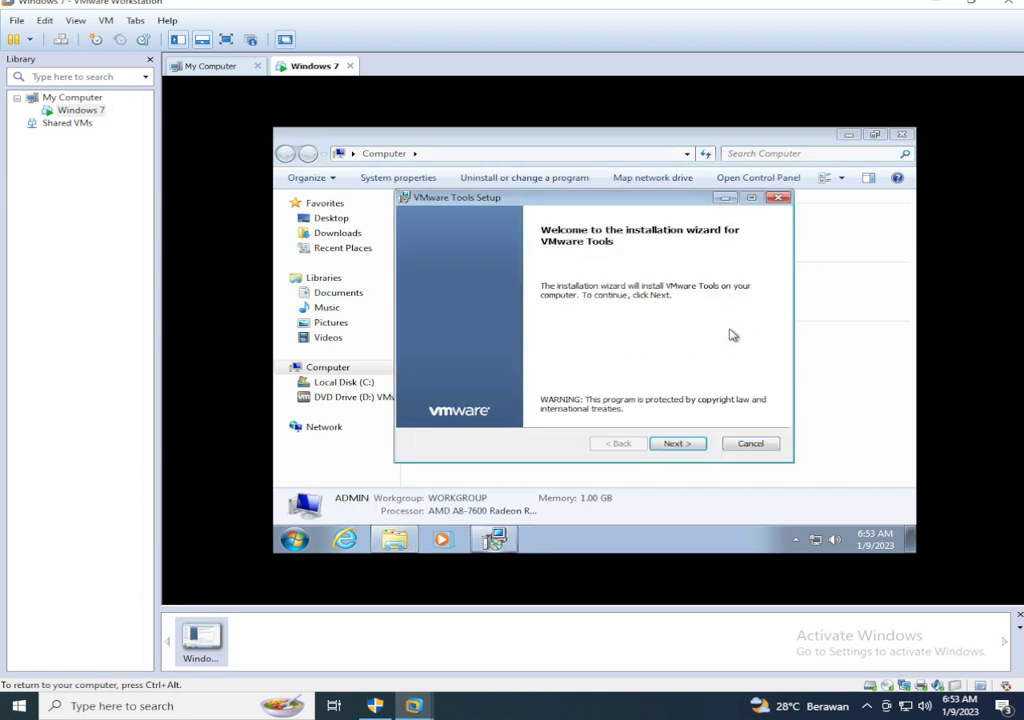
pyautogui.click(692, 446)
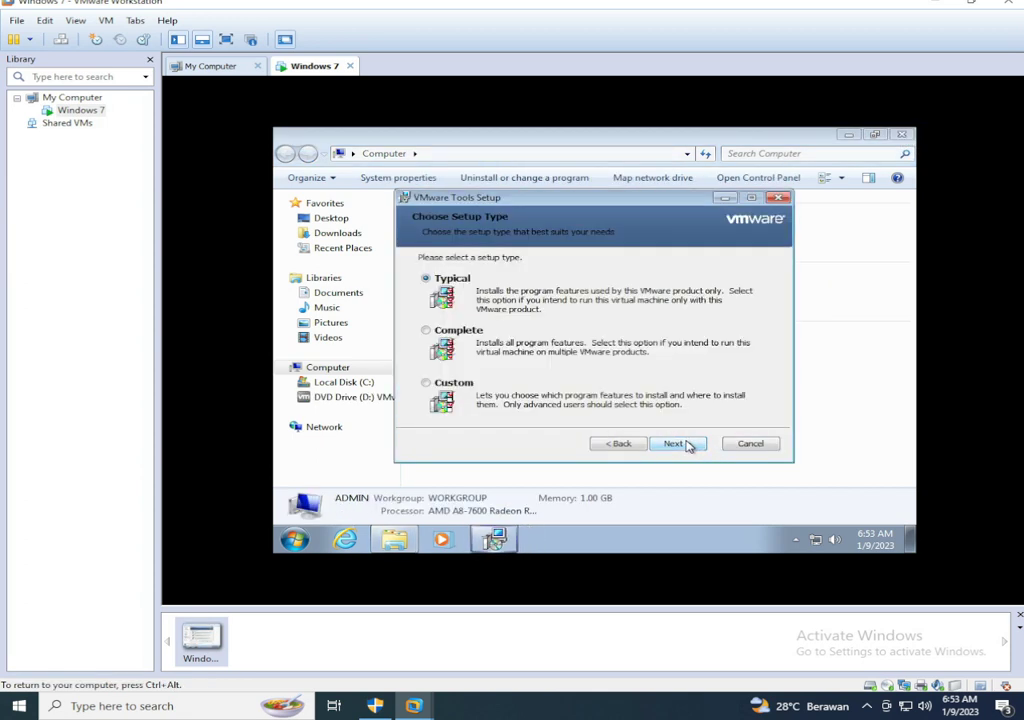
pyautogui.click(687, 445)
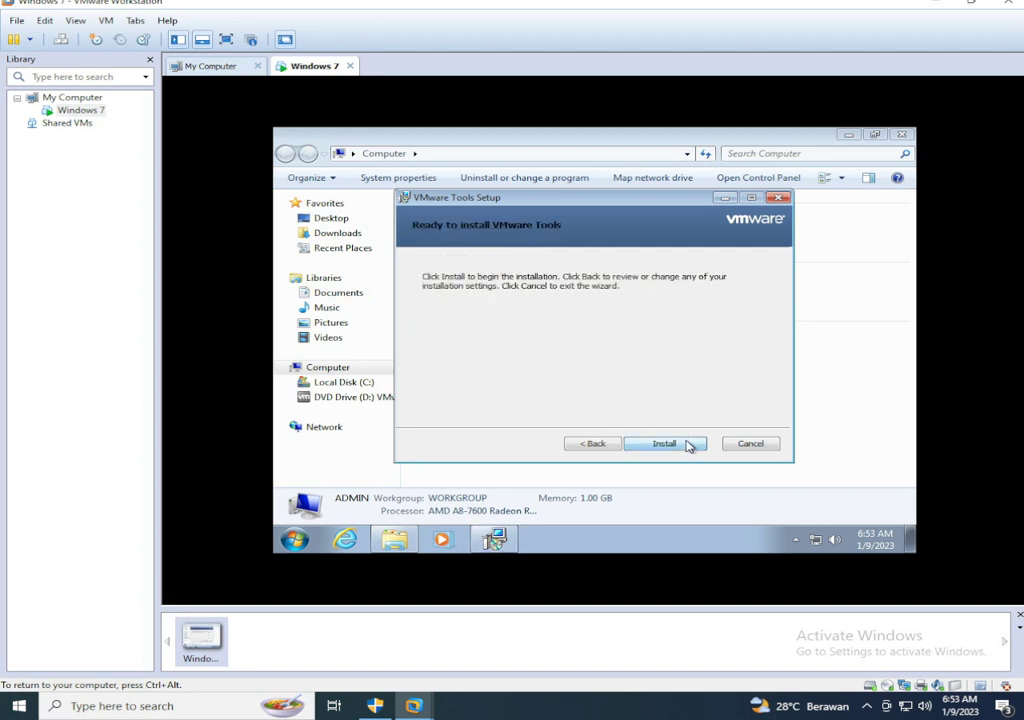
pyautogui.click(687, 445)
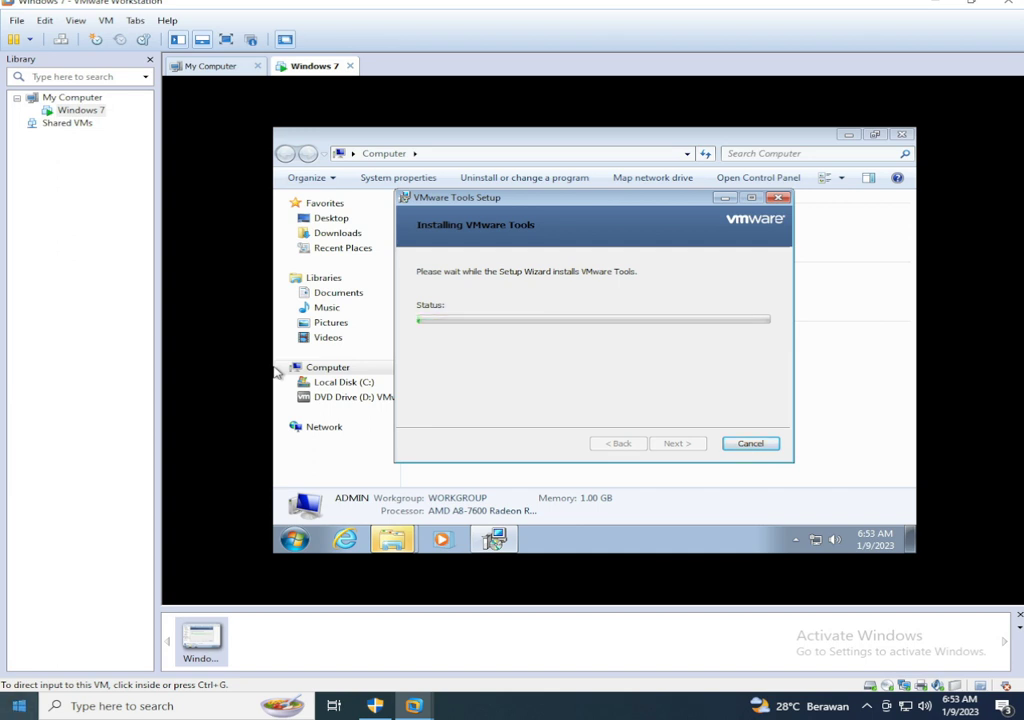
pyautogui.press('super')
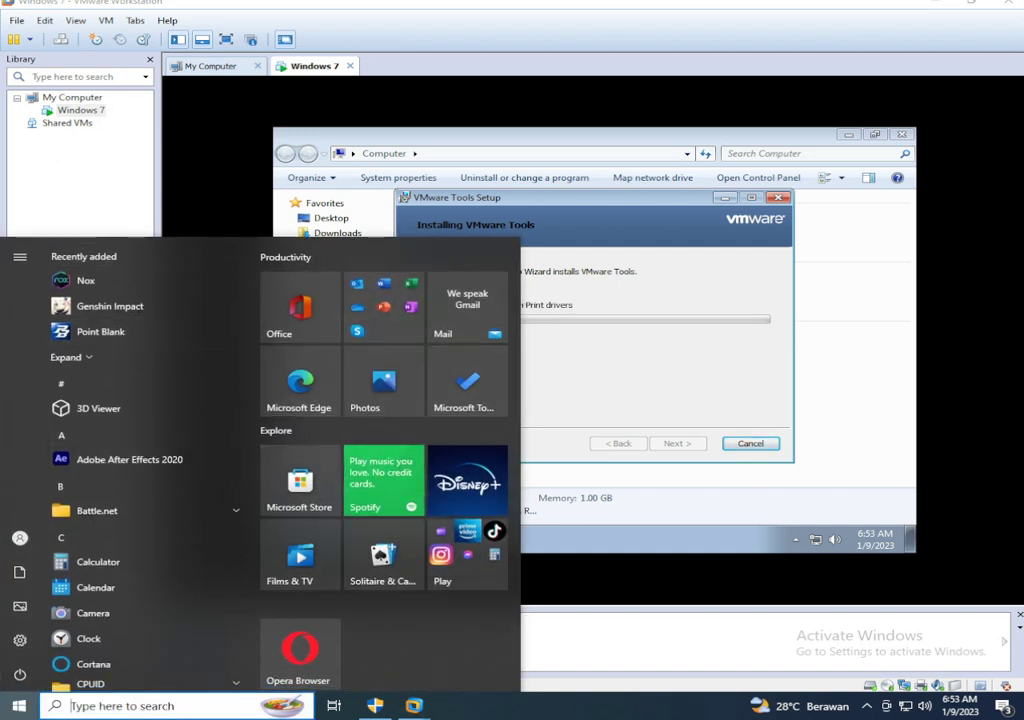
pyautogui.click(624, 385)
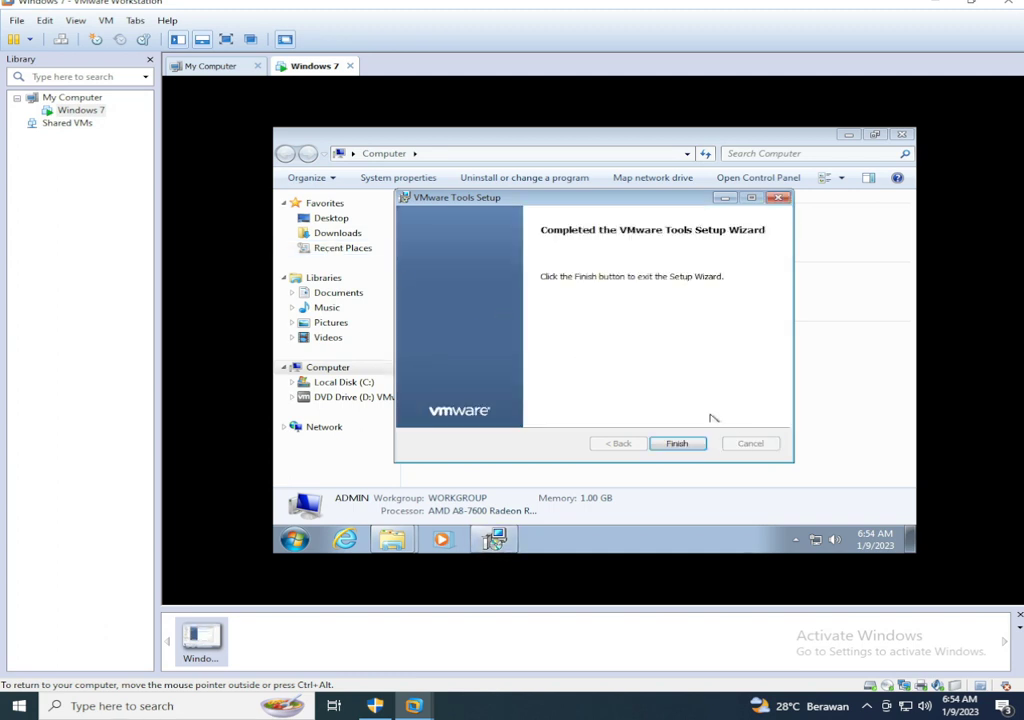
pyautogui.click(680, 442)
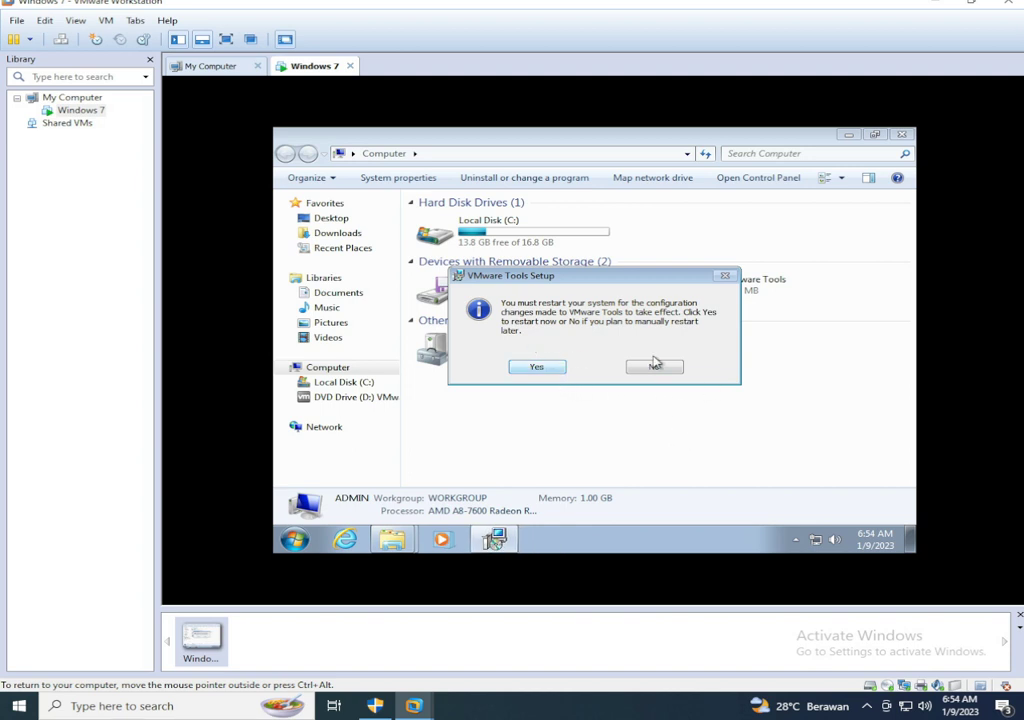
pyautogui.click(663, 369)
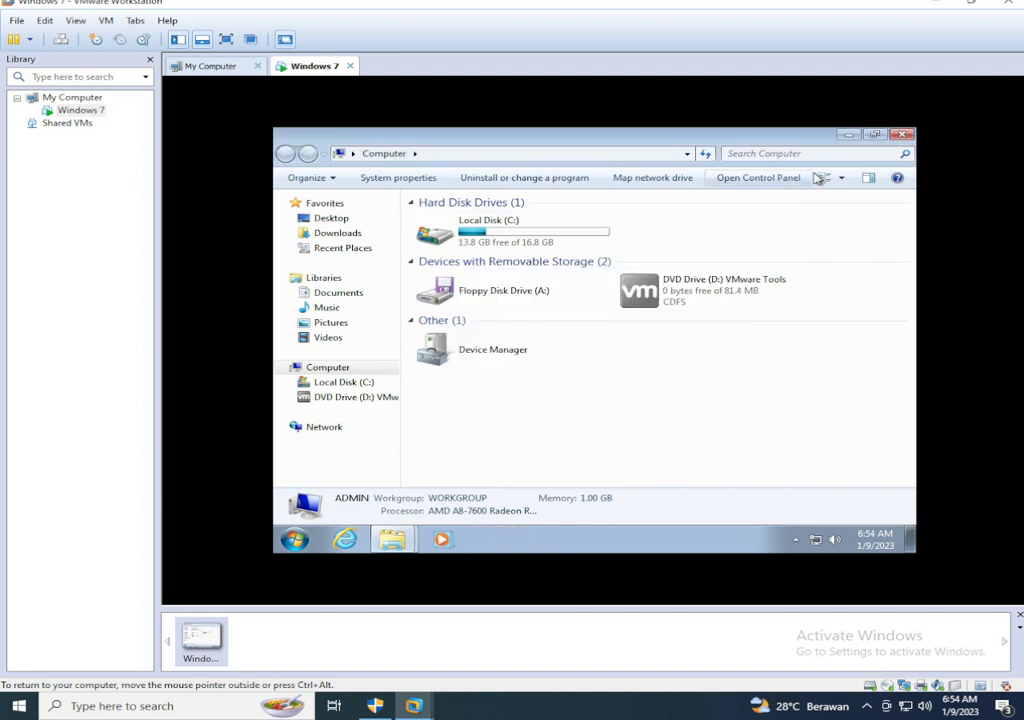
# Close the guest's Computer window and the VMware Tools AutoPlay dialog, and refresh the desktop
pyautogui.click(906, 137)
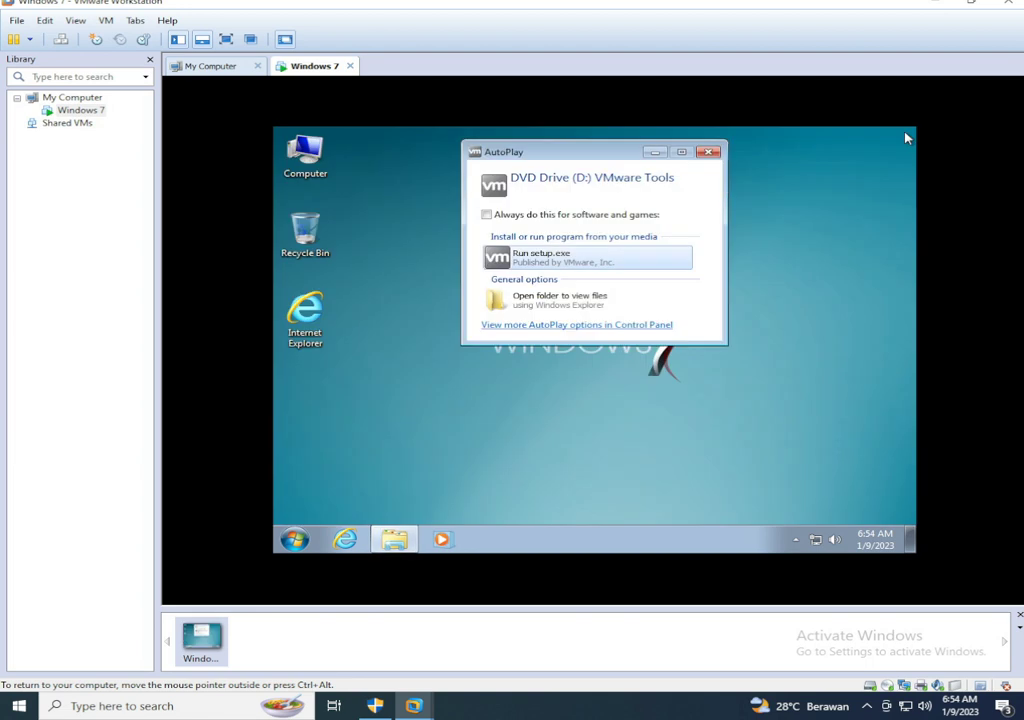
pyautogui.click(710, 152)
pyautogui.rightClick(478, 312)
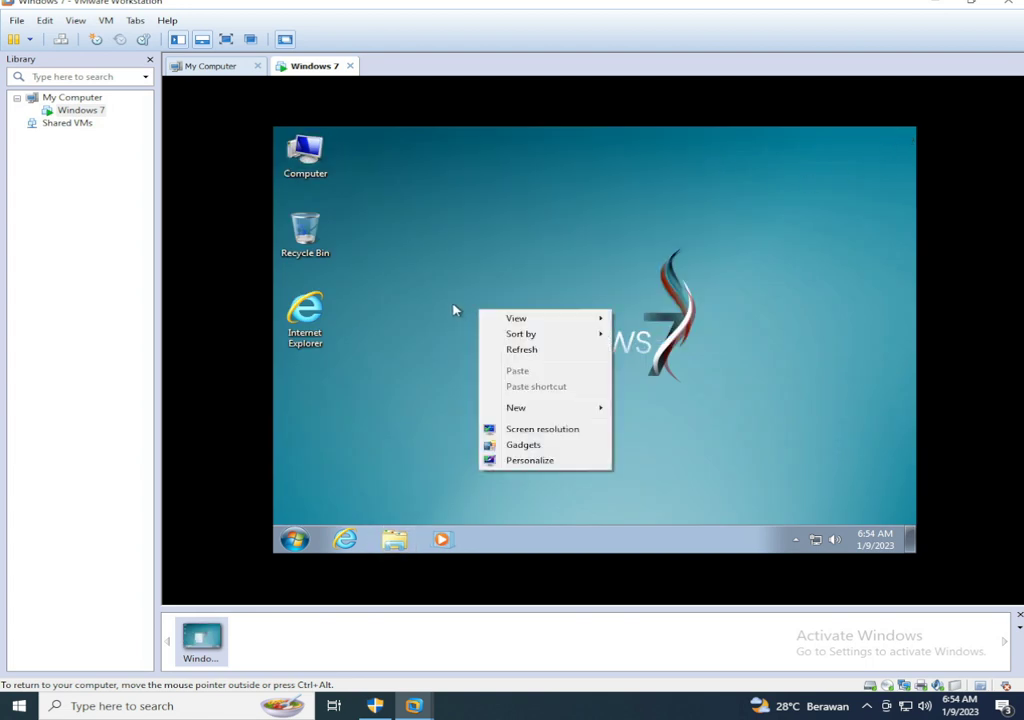
pyautogui.click(521, 349)
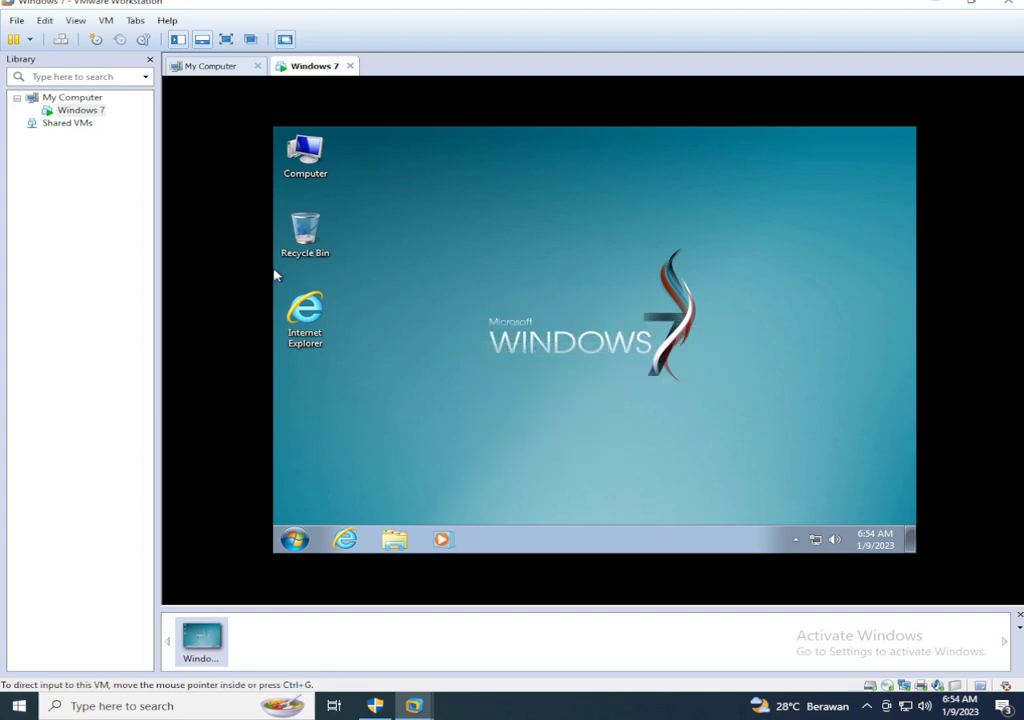
# Check the drives in the guest's Computer window once more, close it and refresh the desktop
pyautogui.doubleClick(292, 160)
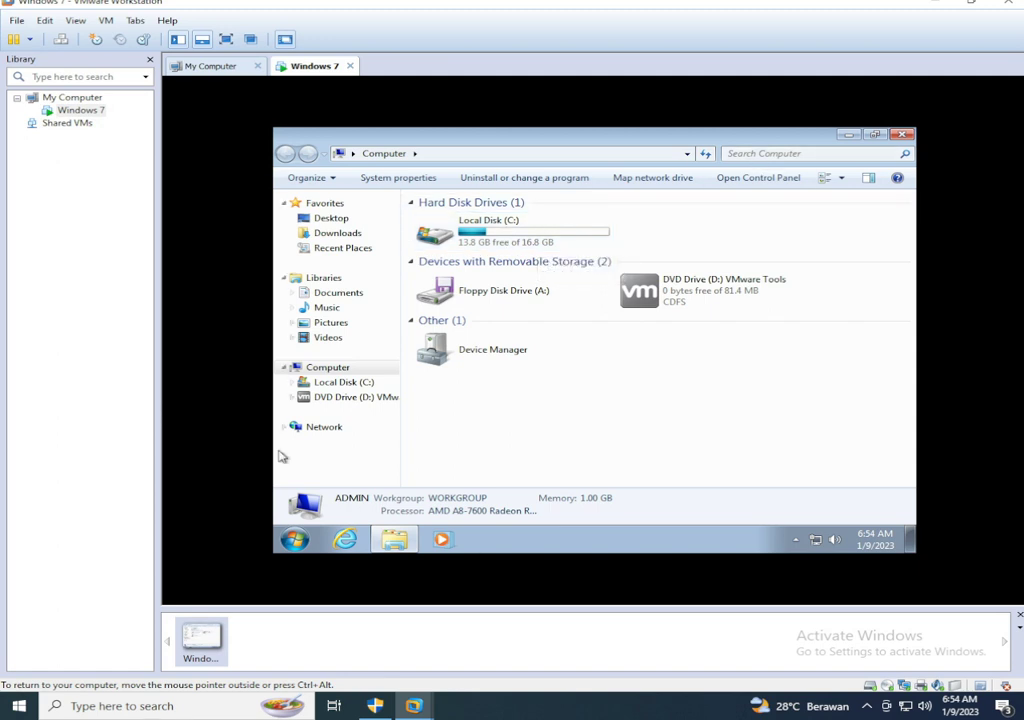
pyautogui.click(906, 134)
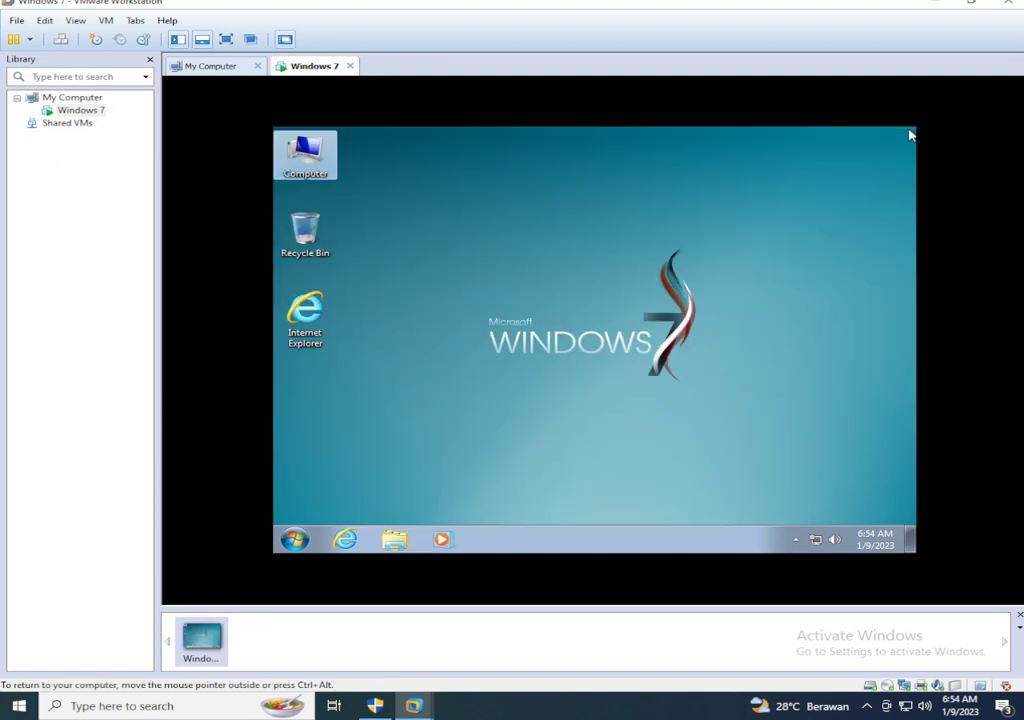
pyautogui.rightClick(656, 216)
pyautogui.click(680, 254)
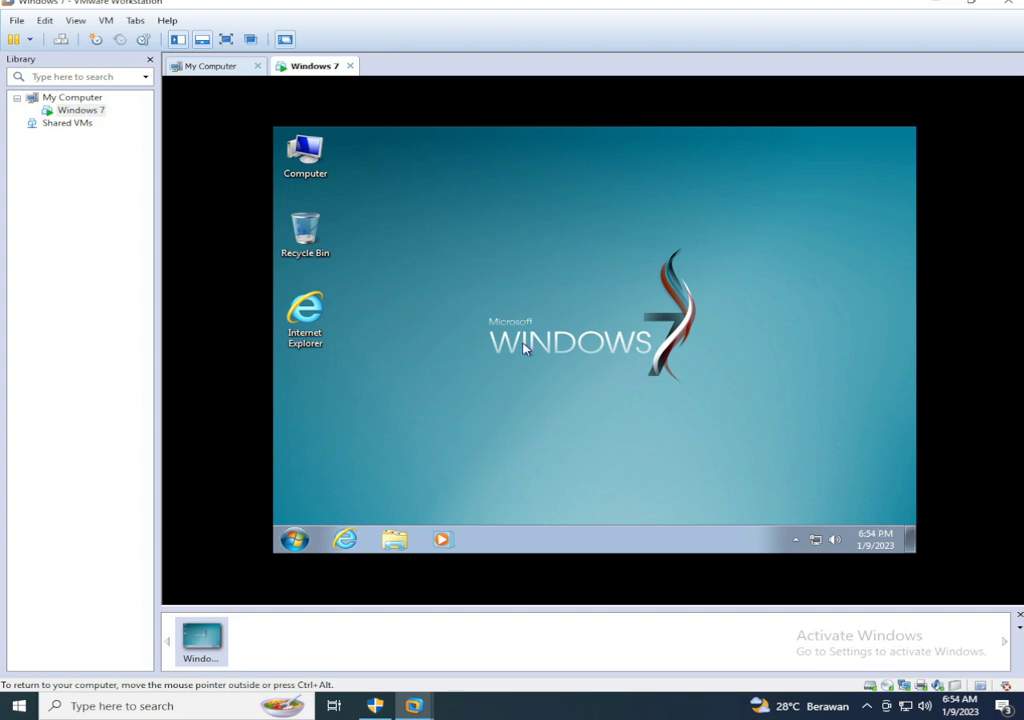
pyautogui.rightClick(548, 542)
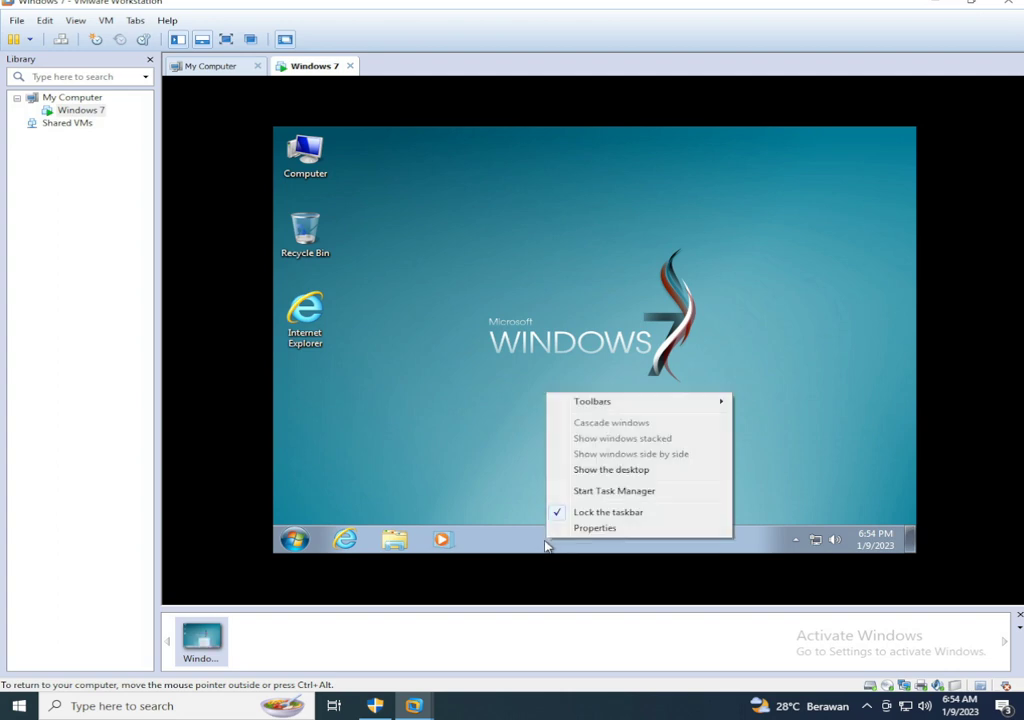
pyautogui.moveTo(724, 403)
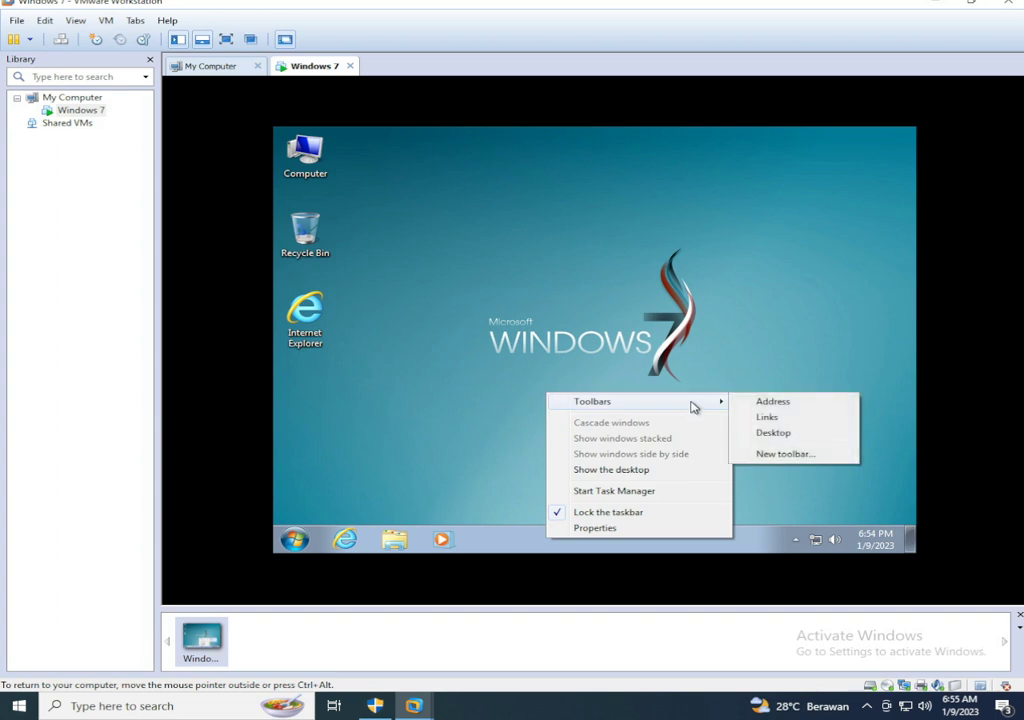
pyautogui.click(498, 543)
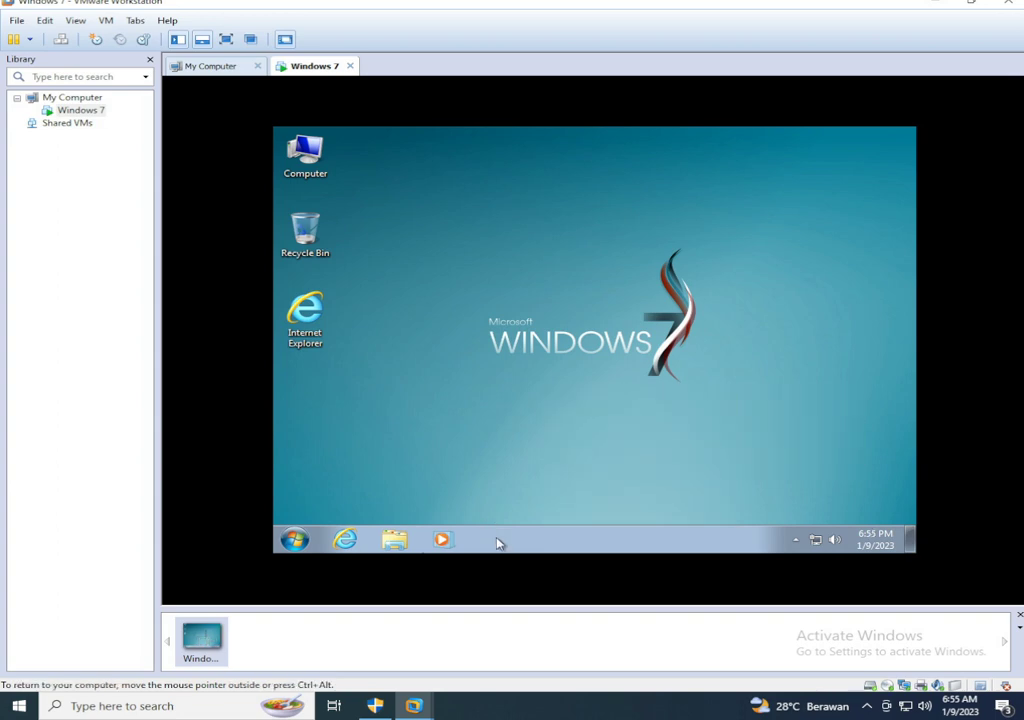
# Set the guest taskbar's location on screen to Top in the Taskbar and Start Menu Properties and apply it
pyautogui.rightClick(498, 543)
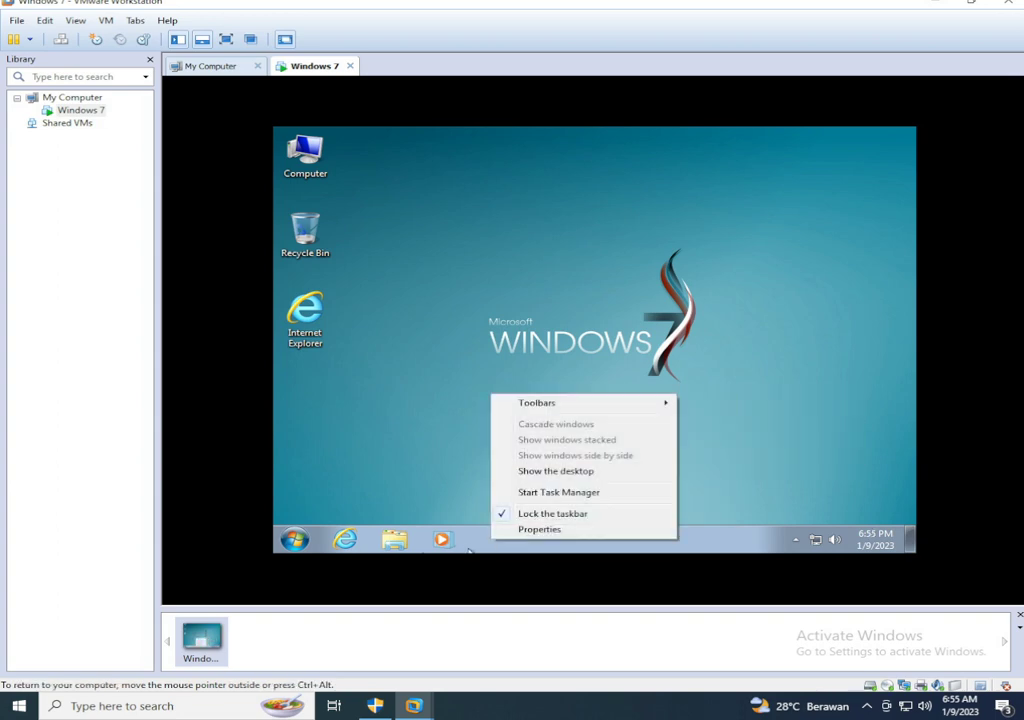
pyautogui.click(526, 530)
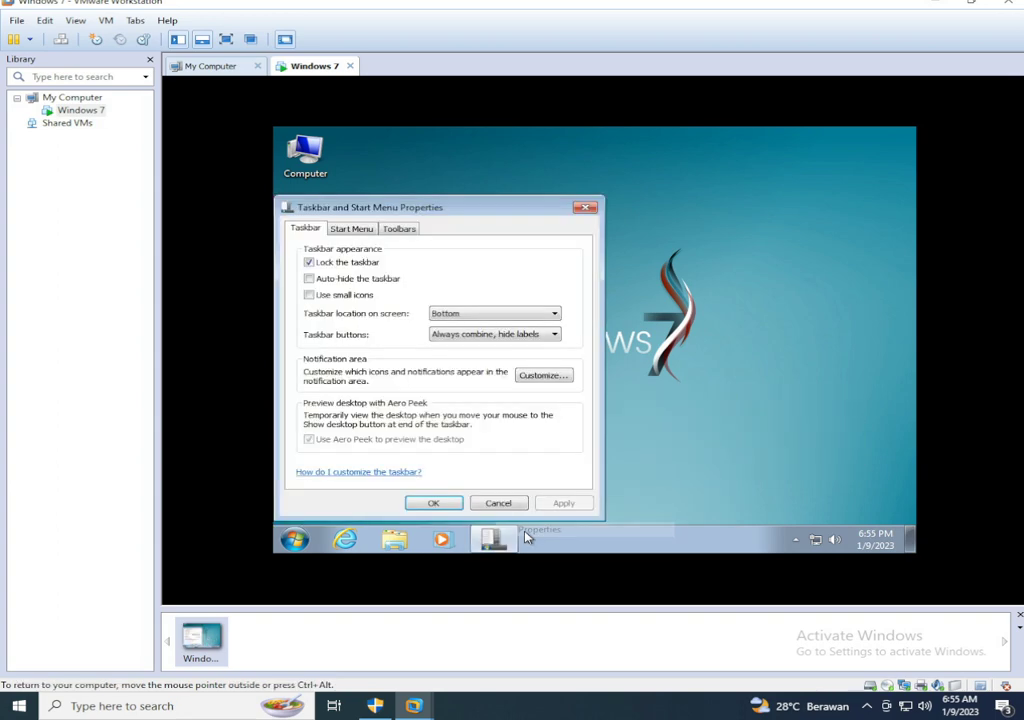
pyautogui.click(463, 314)
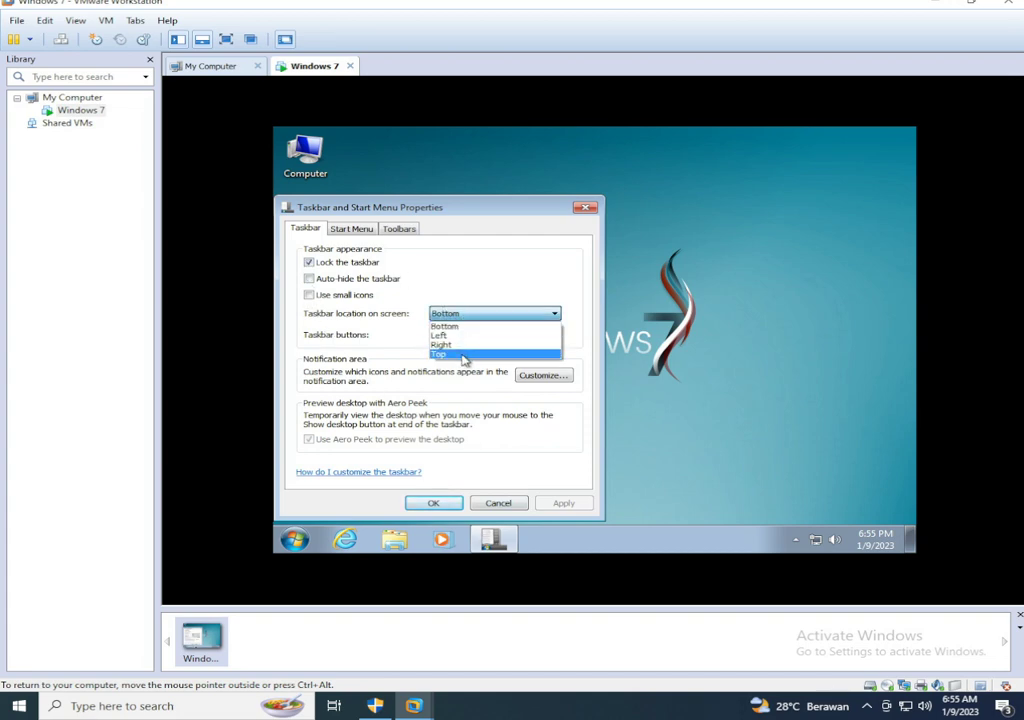
pyautogui.click(460, 354)
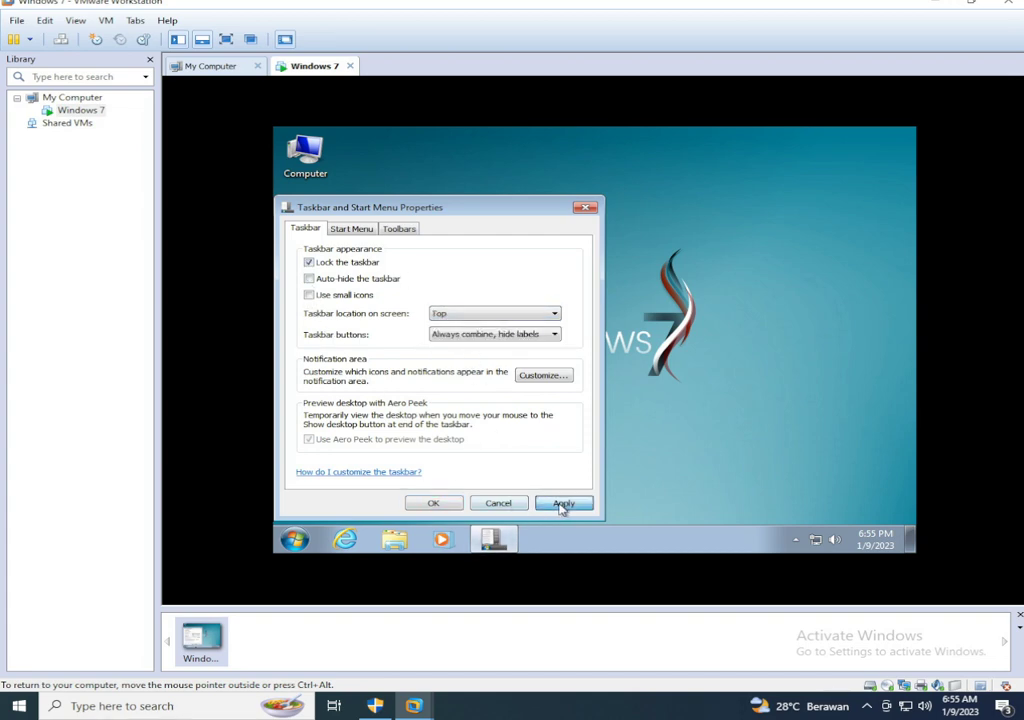
pyautogui.click(560, 504)
pyautogui.click(434, 503)
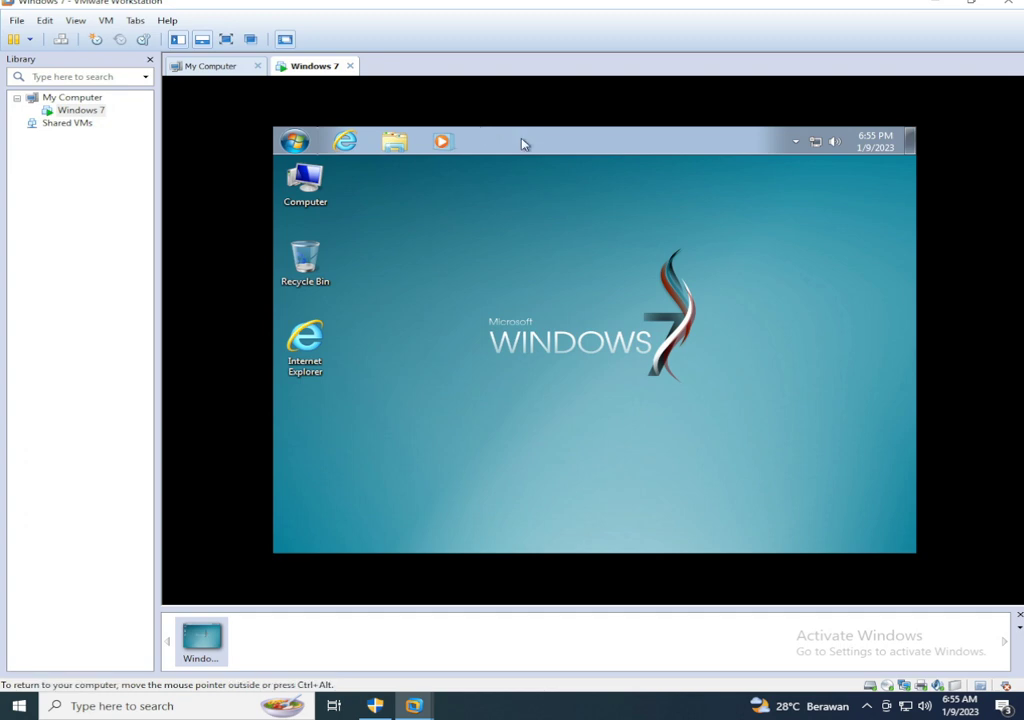
# View the Libraries window in the guest's Windows Explorer and close it
pyautogui.click(394, 141)
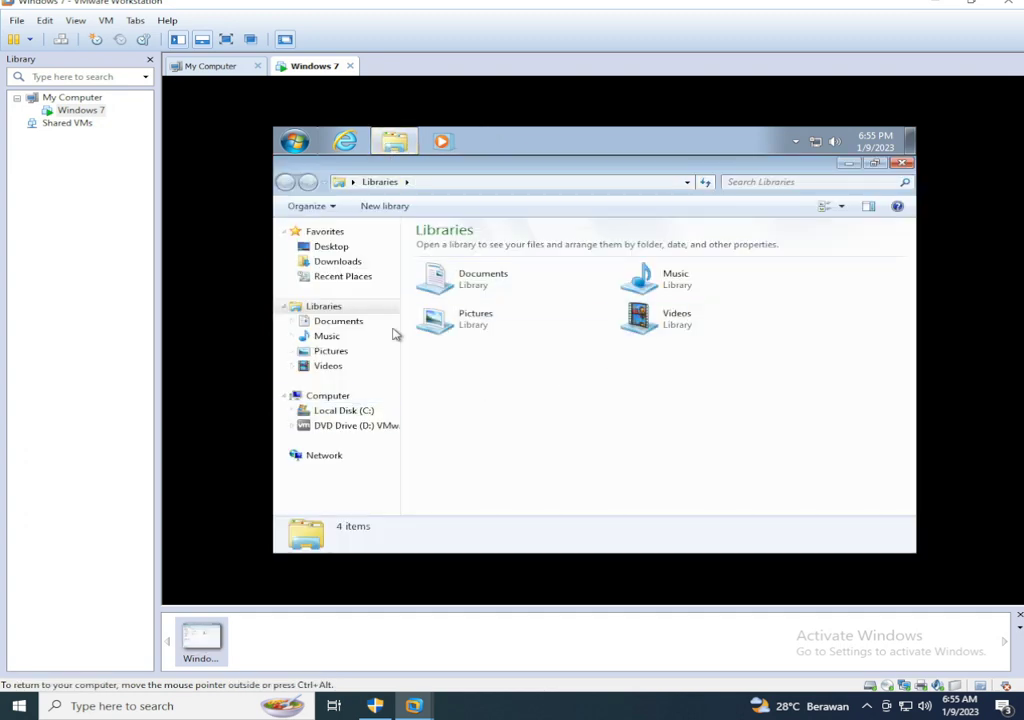
pyautogui.click(902, 162)
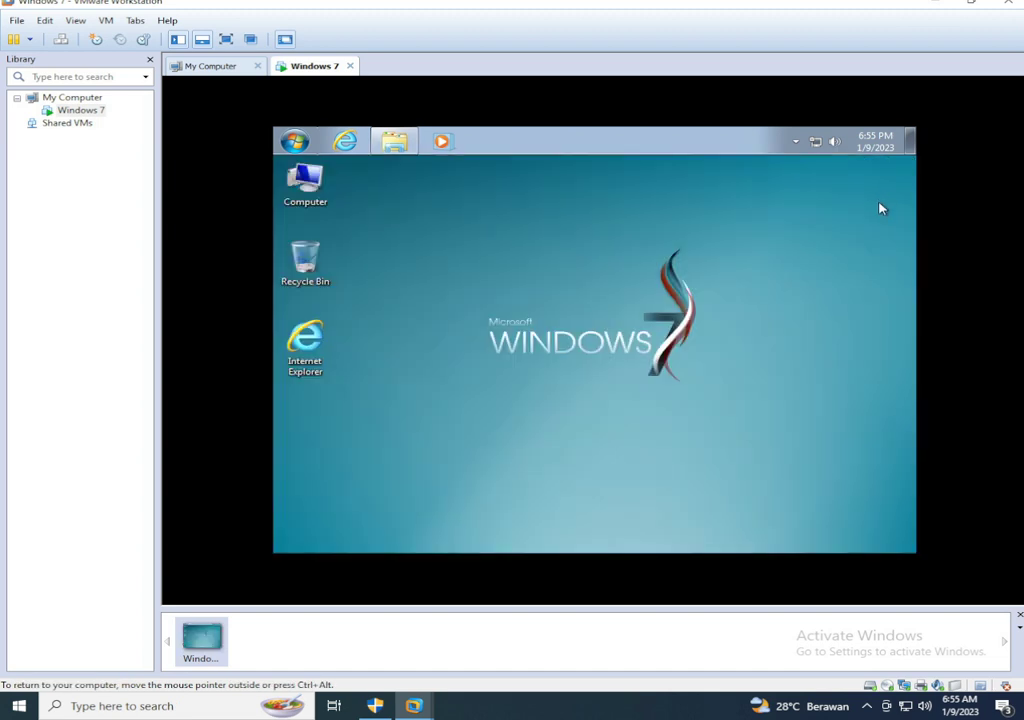